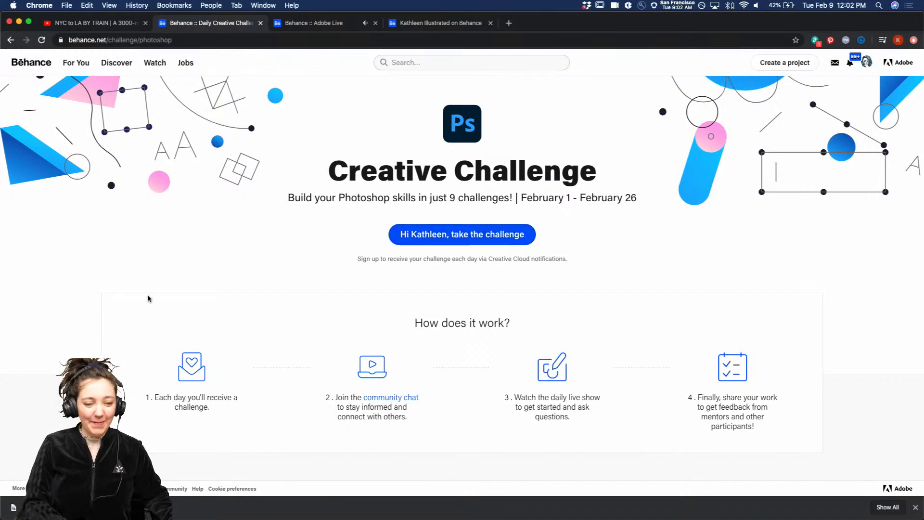
Switch to Photoshop and show the layer group containing the macaw artwork in the stamp design
mouse_move(219, 519)
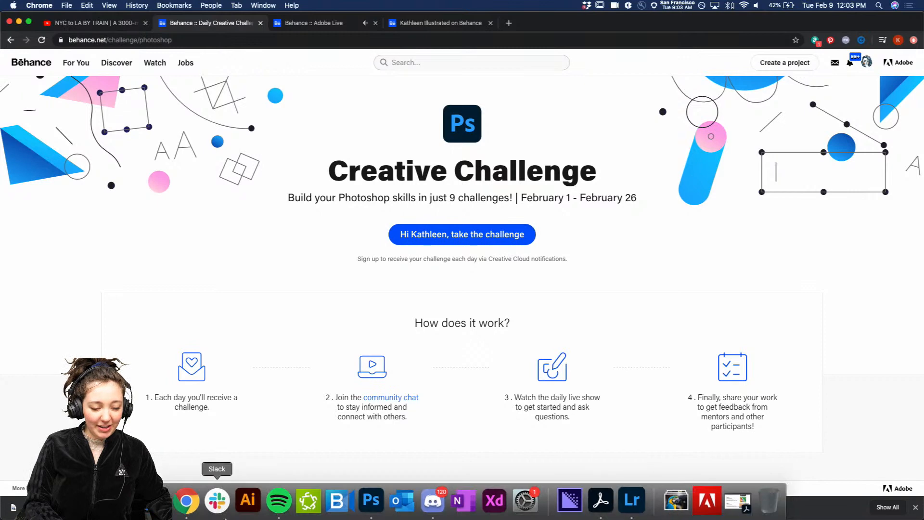
left_click(371, 514)
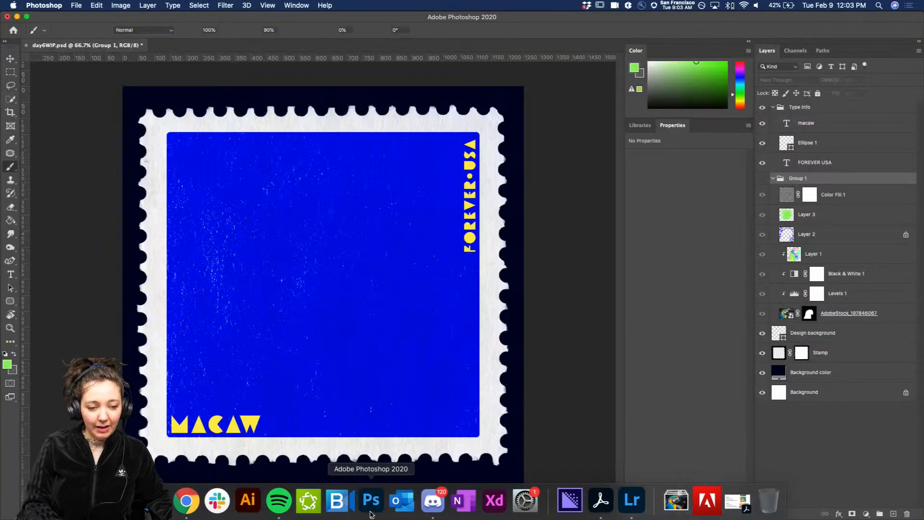
left_click(762, 179)
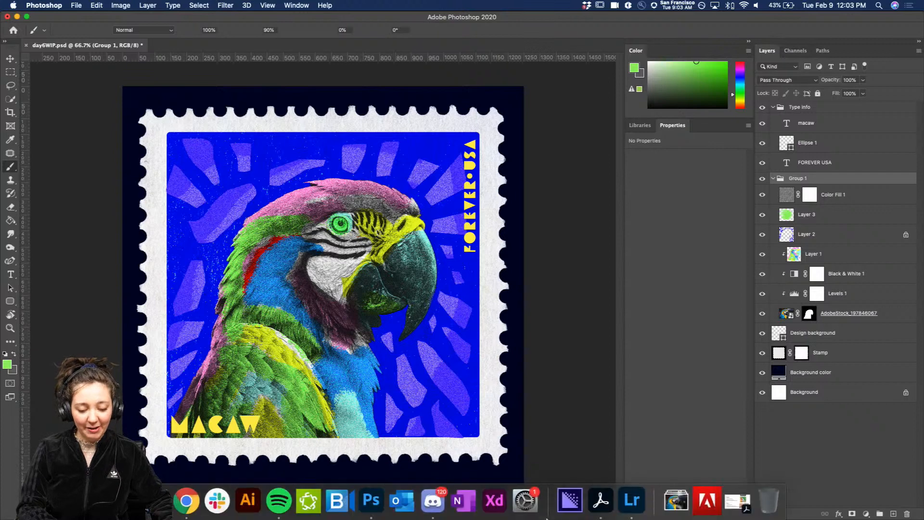
Switch to Lightroom and reset all edits on the macaw photo
left_click(632, 509)
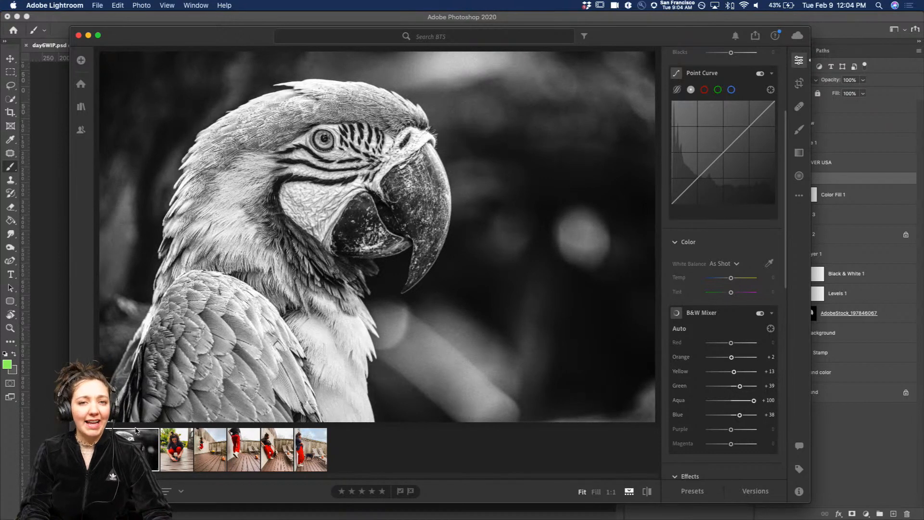
left_click(141, 5)
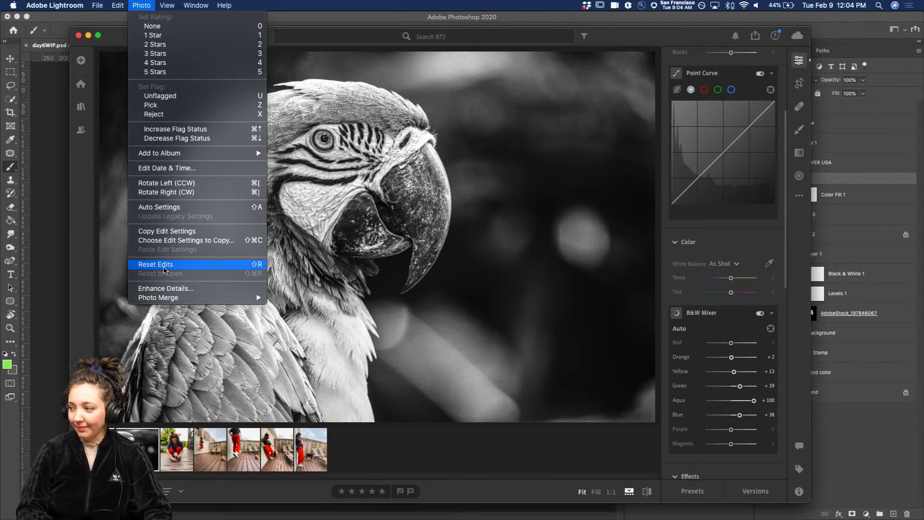
left_click(164, 268)
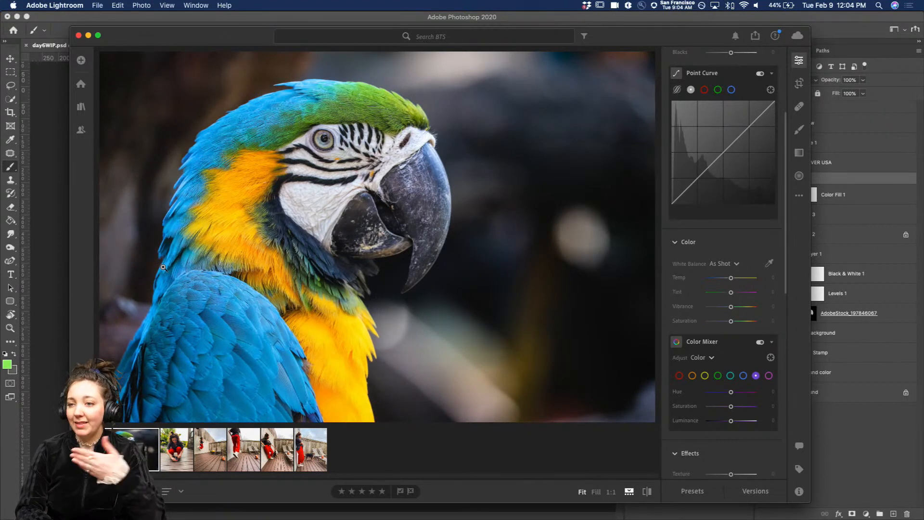
left_click(201, 457)
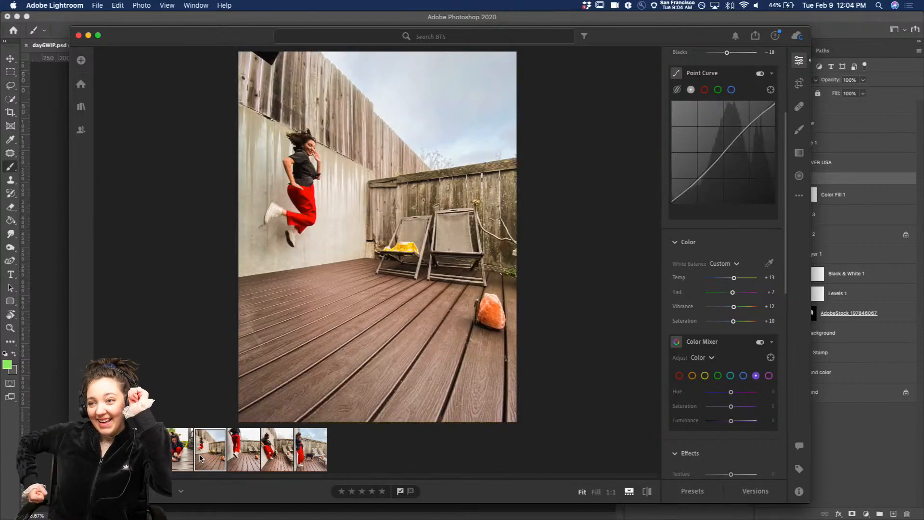
left_click(167, 444)
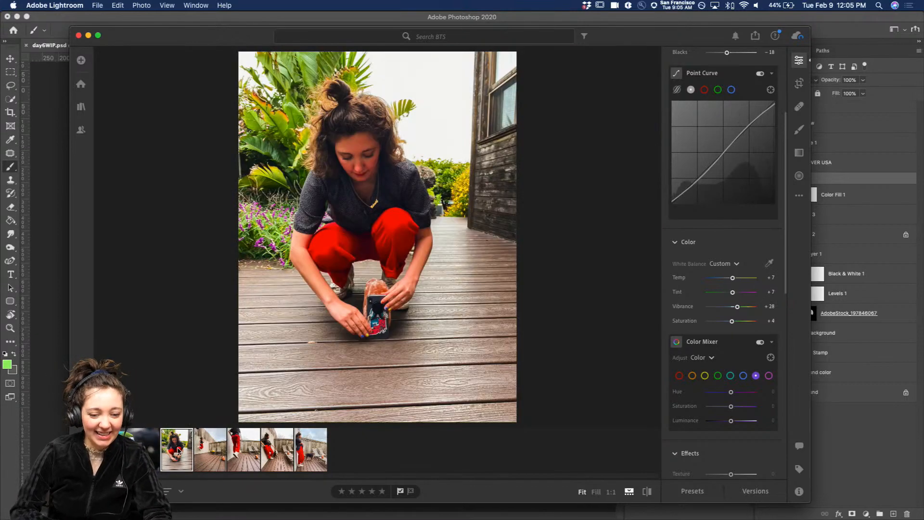
left_click(140, 449)
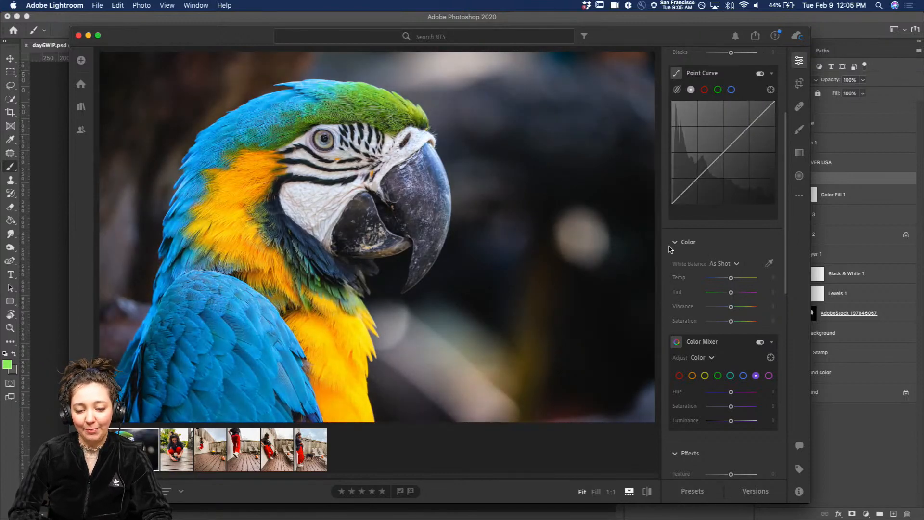
Apply the Monochrome profile to the macaw photo
scroll(669, 249, "up", 5)
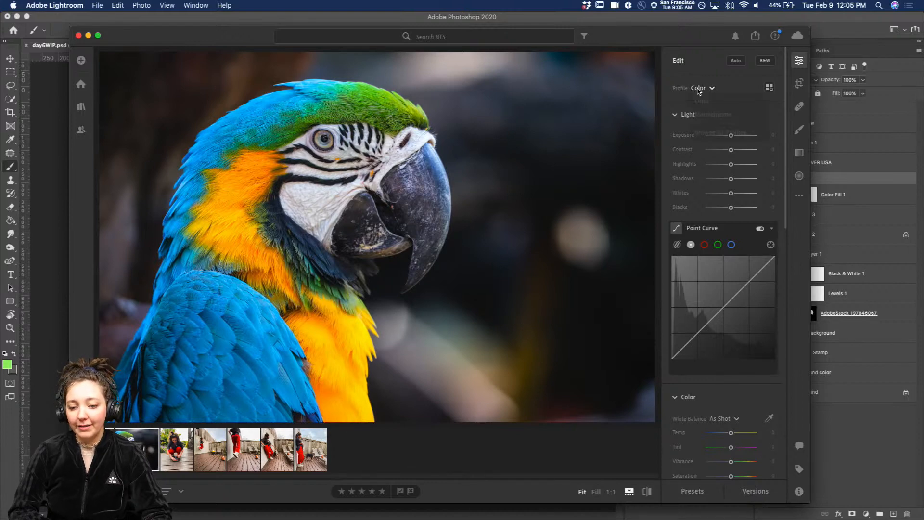
left_click(698, 90)
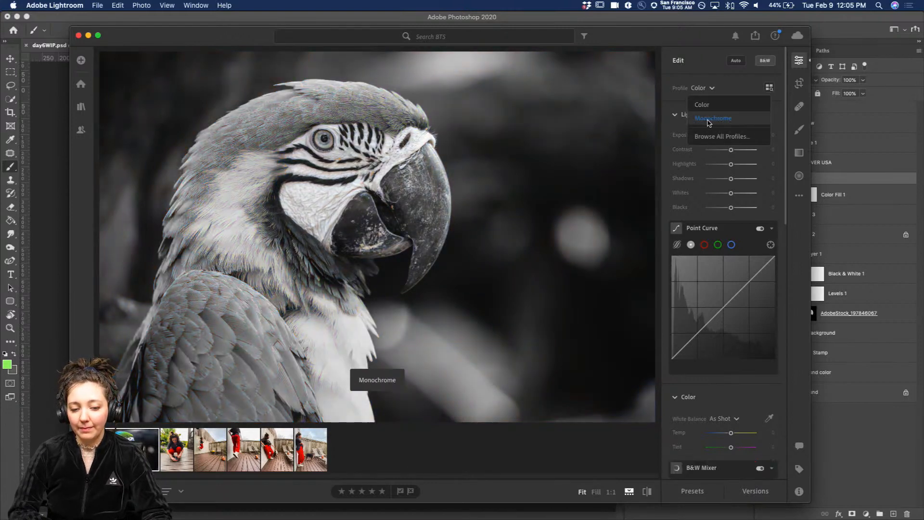
left_click(713, 118)
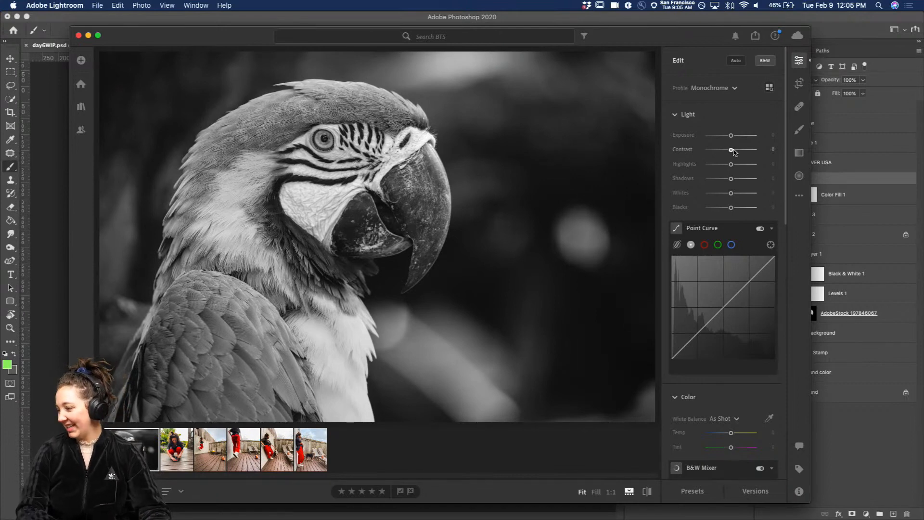
Set Shadows to +35 on the macaw photo, and try Whites and Blacks adjustments but reset both to 0
left_click_drag(731, 192, 749, 194)
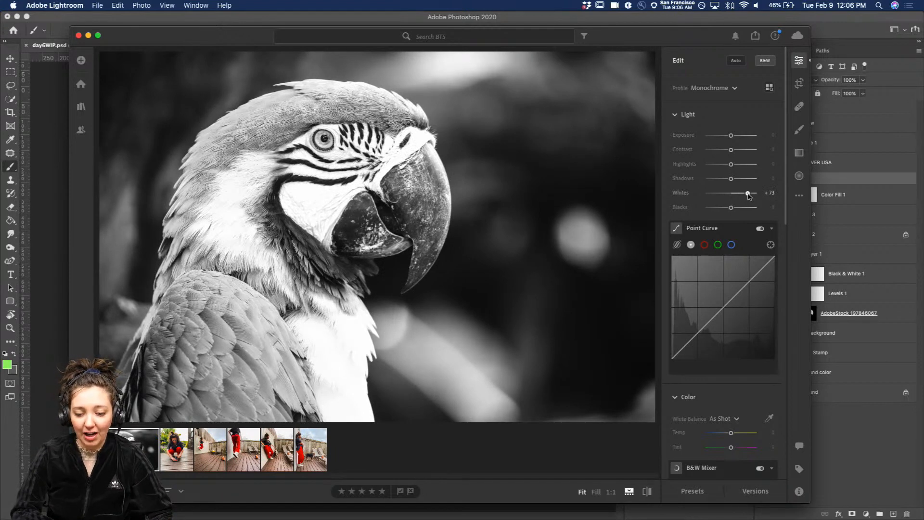
double_click(748, 193)
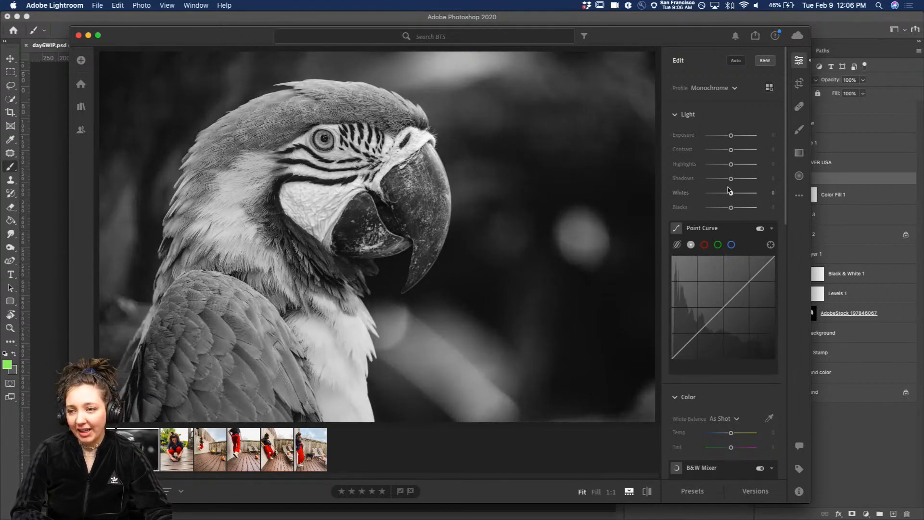
left_click_drag(732, 182, 723, 216)
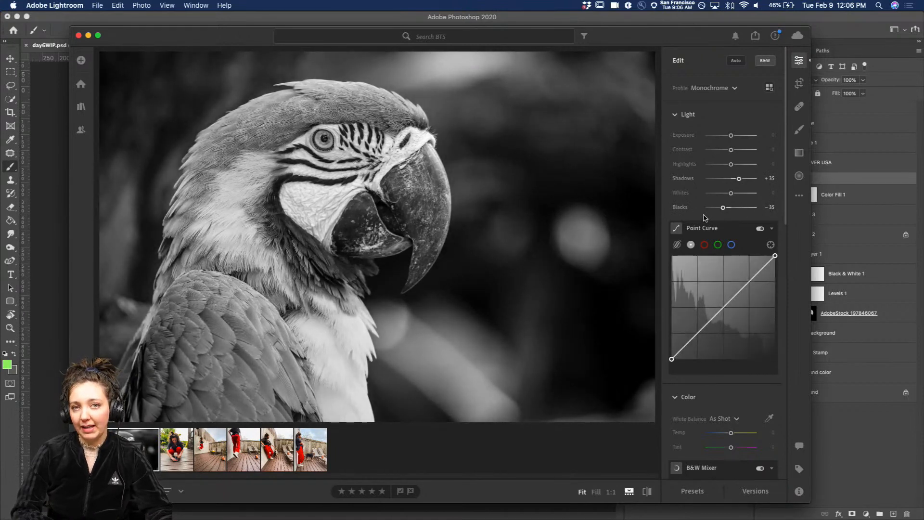
mouse_move(723, 211)
left_mouse_down()
mouse_move(730, 213)
mouse_move(712, 212)
left_mouse_up()
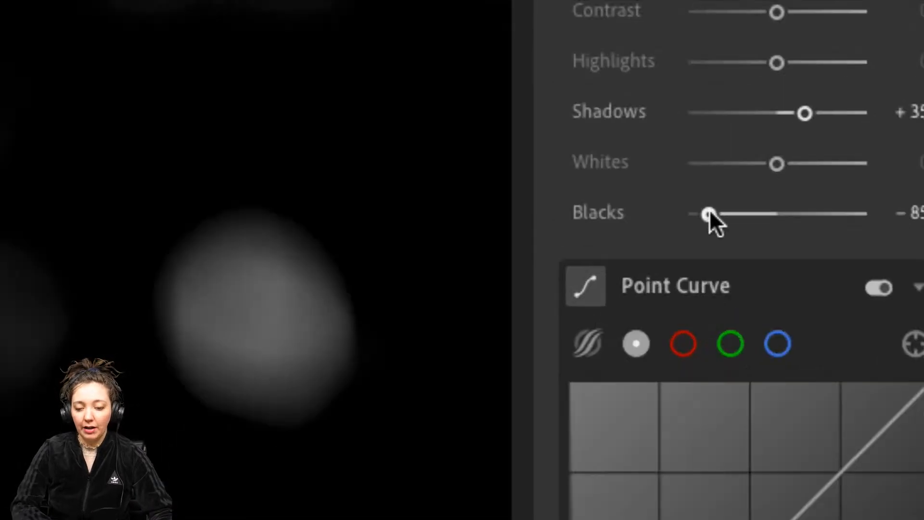
double_click(707, 213)
key("alt")
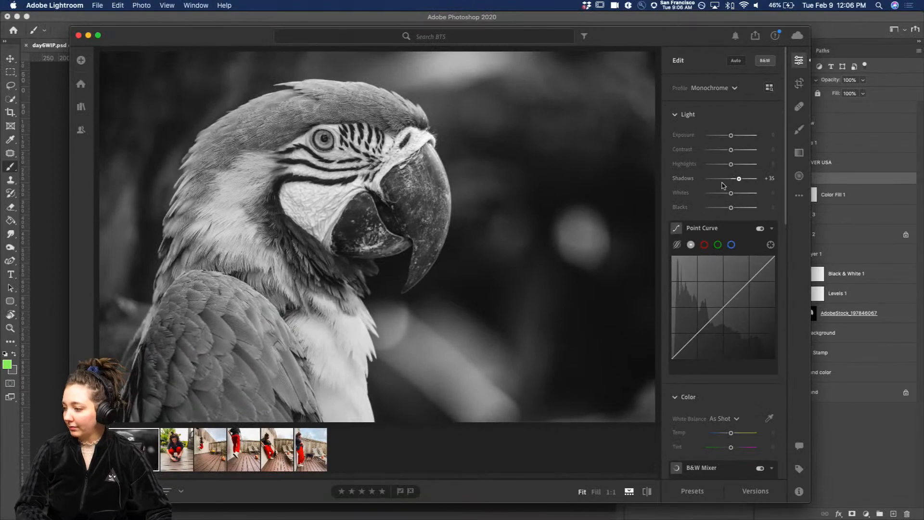
Brighten the bird's tones in the B&W Mixer with Yellow +9, Green +35, Aqua +22 and Blue +28
scroll(722, 192, "down", 3)
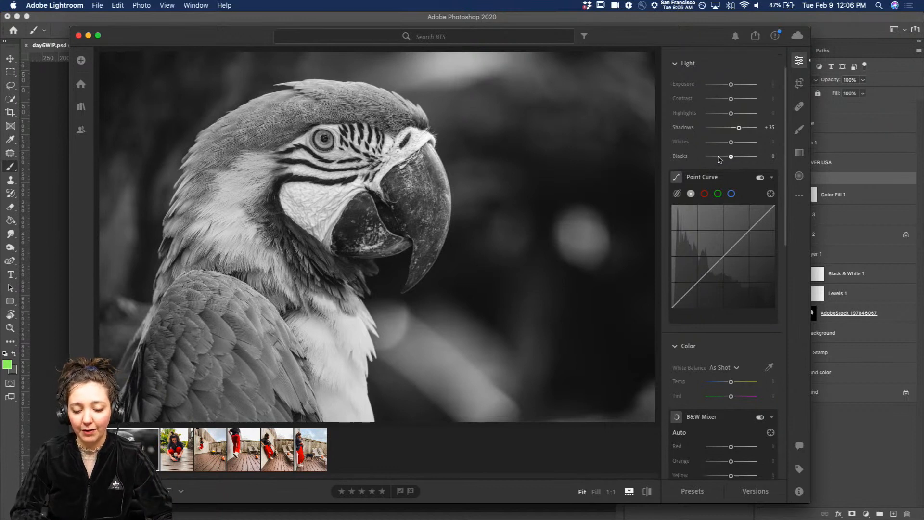
scroll(718, 159, "down", 3)
scroll(718, 159, "down", 2)
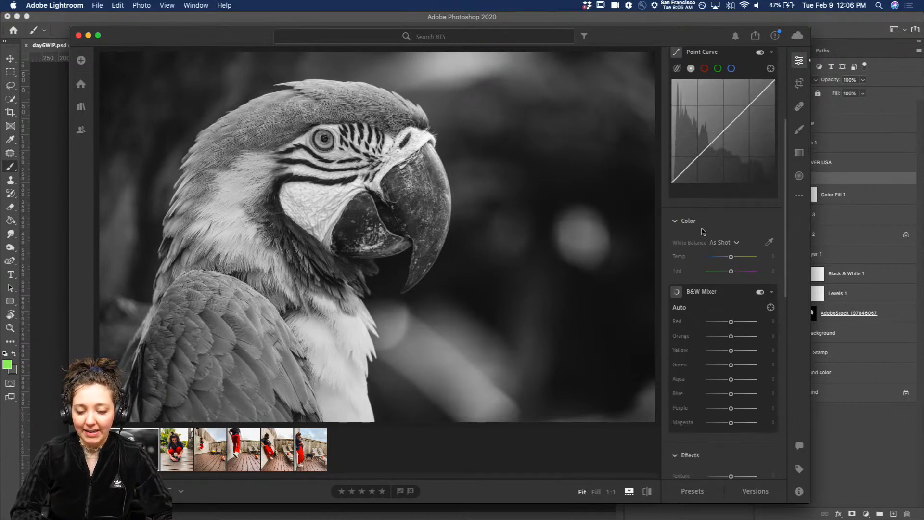
scroll(702, 231, "down", 2)
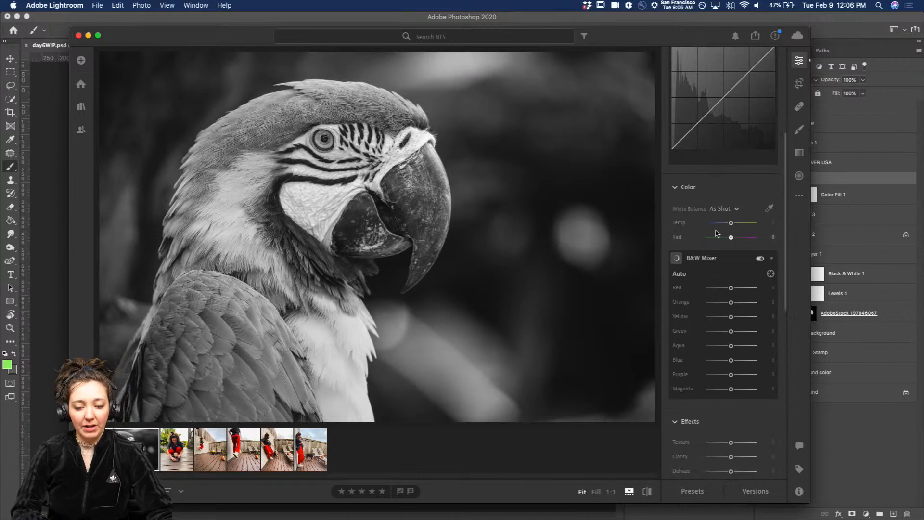
scroll(717, 234, "down", 2)
scroll(717, 233, "down", 3)
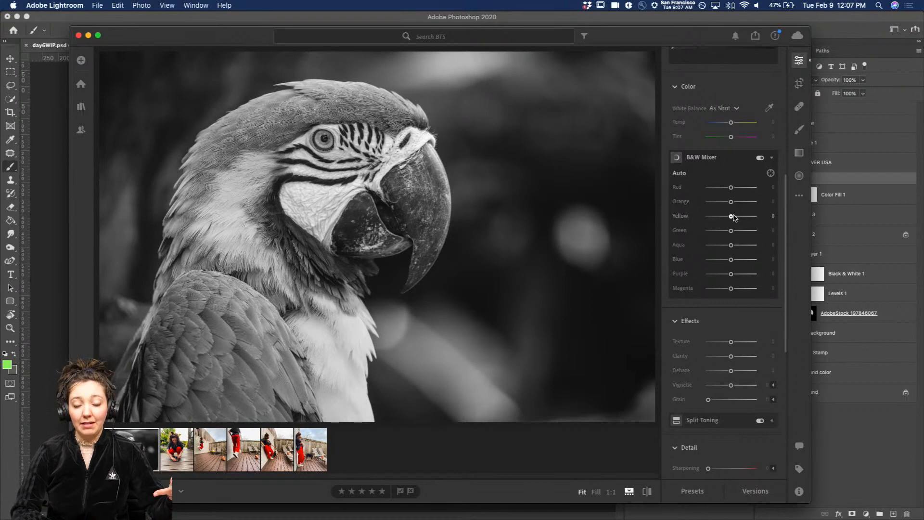
left_click_drag(732, 232, 739, 267)
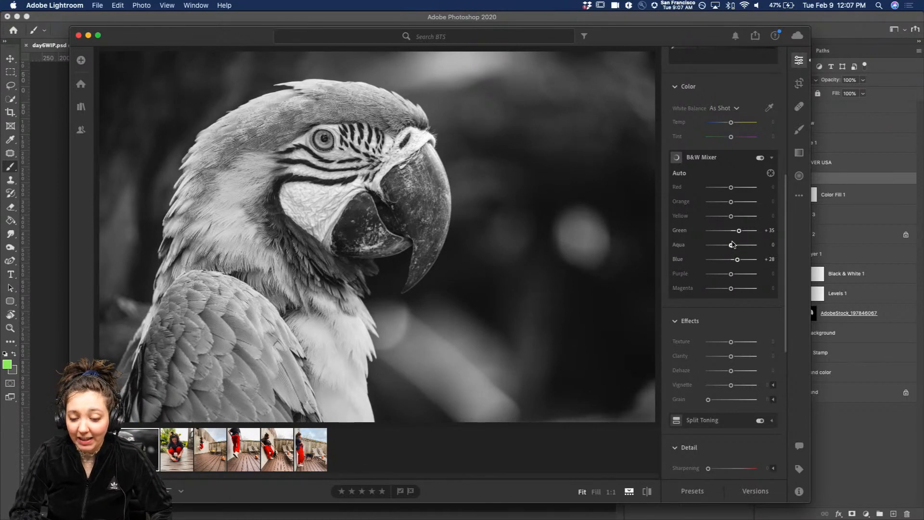
left_click_drag(731, 245, 738, 248)
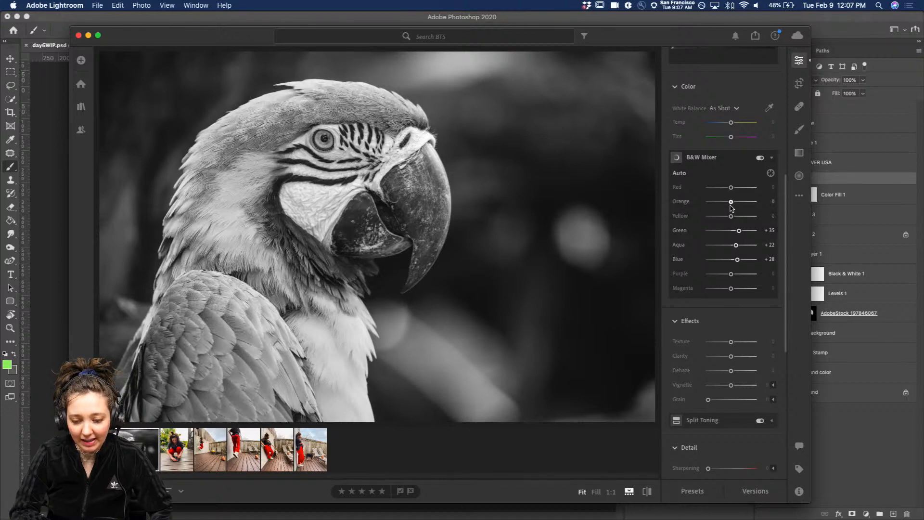
mouse_move(731, 216)
left_mouse_down()
mouse_move(741, 217)
mouse_move(733, 223)
left_mouse_up()
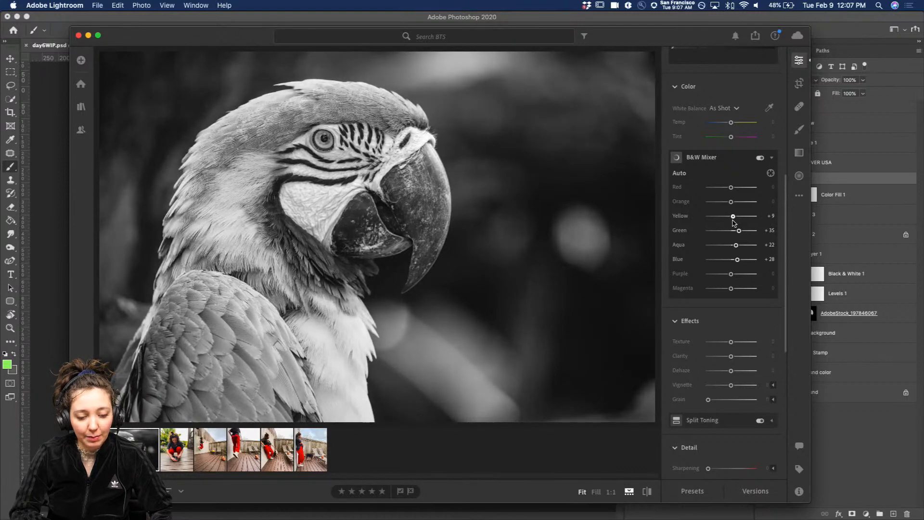
Set the macaw photo's Grain effect to 100 and its Texture to +100
scroll(720, 317, "down", 3)
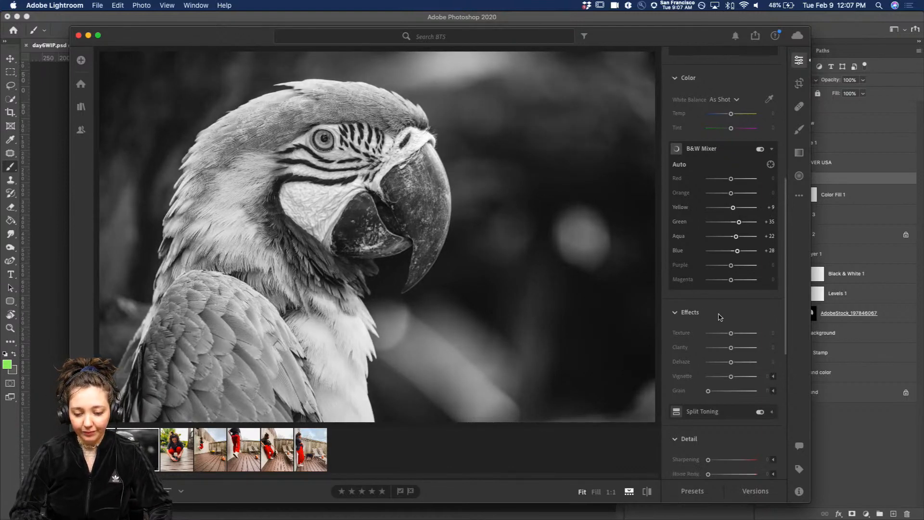
scroll(718, 299, "down", 3)
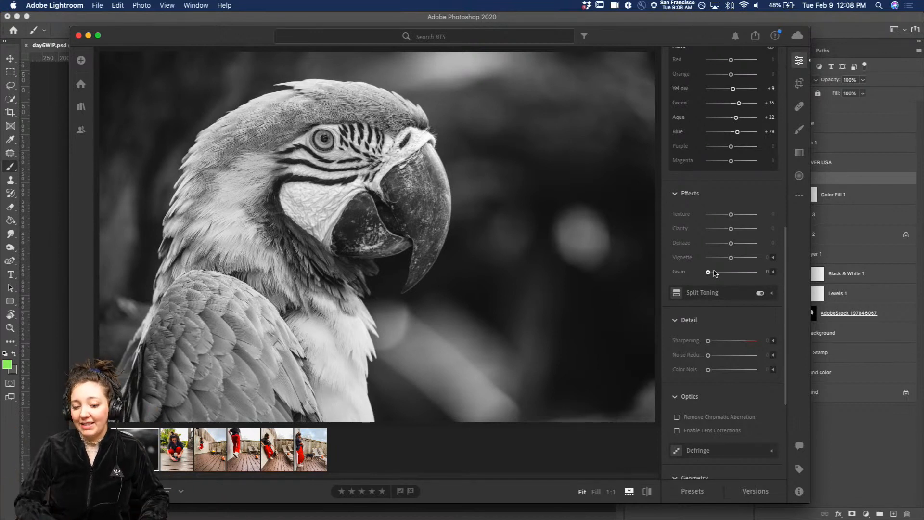
left_click_drag(707, 273, 761, 272)
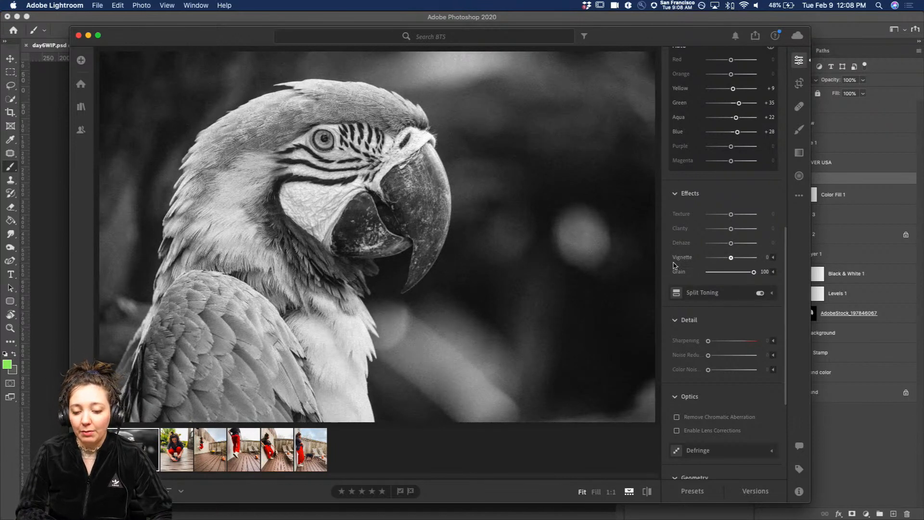
left_click_drag(732, 217, 756, 219)
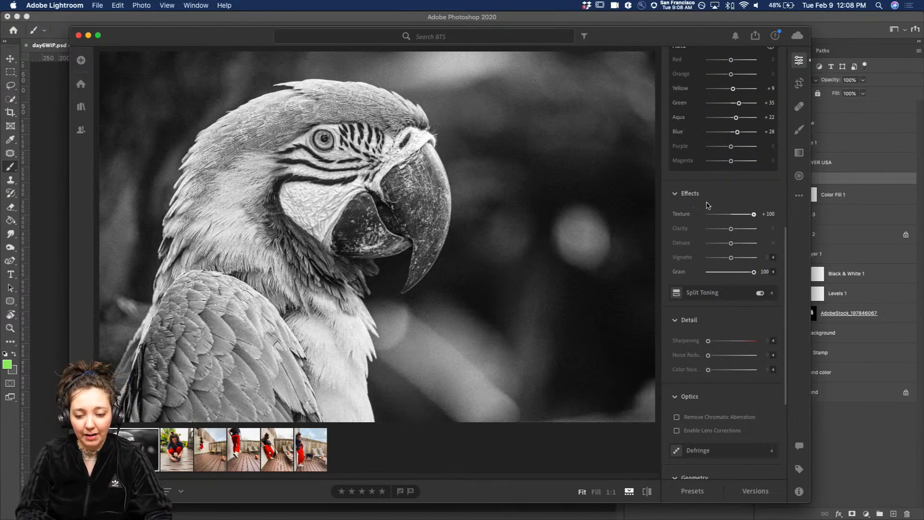
scroll(678, 274, "down", 2)
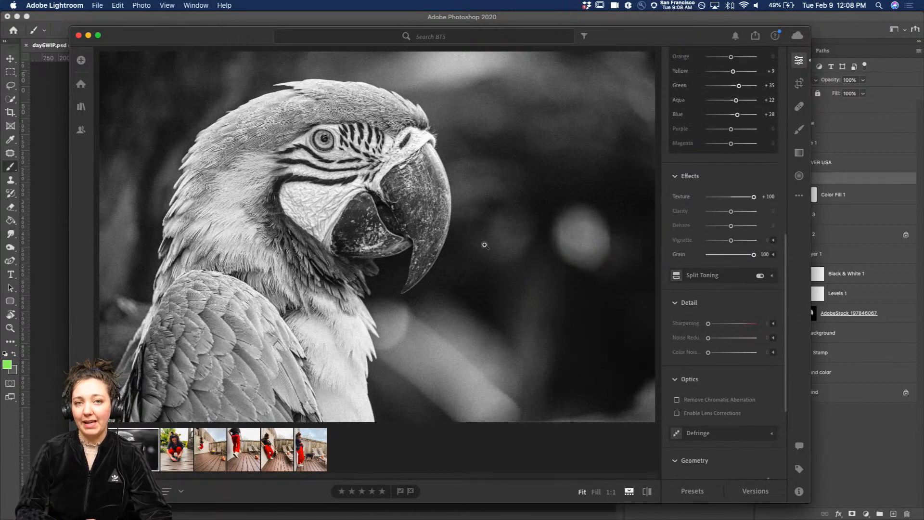
Open the export settings for the macaw photo and keep JPG as the file type
left_click(118, 5)
mouse_move(101, 5)
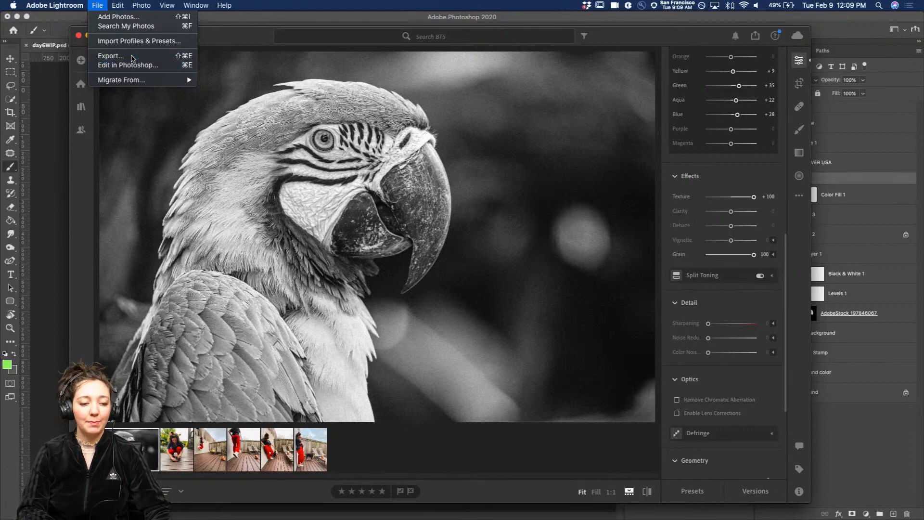
left_click(132, 57)
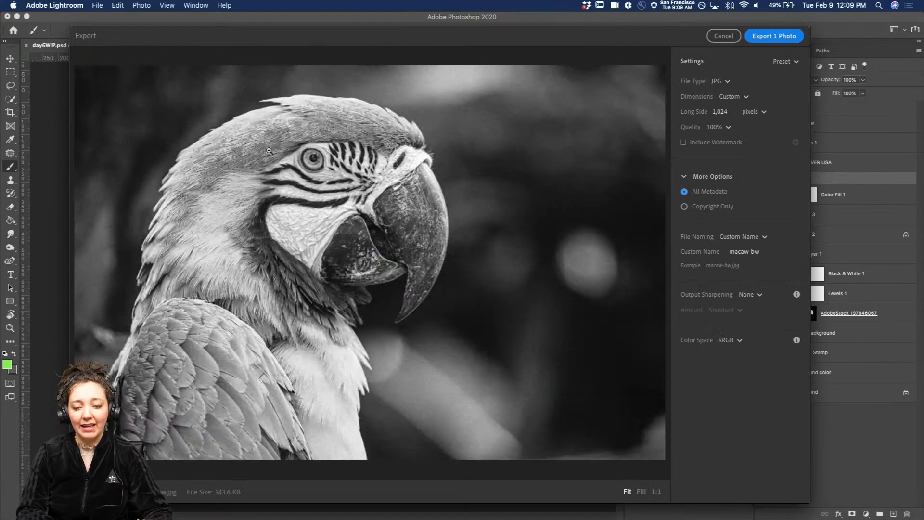
left_click(730, 85)
left_click(728, 84)
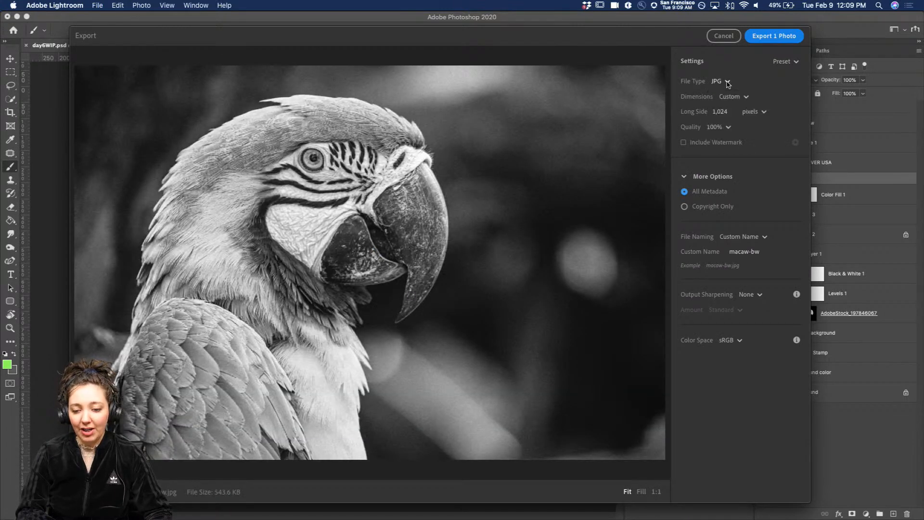
left_click(729, 84)
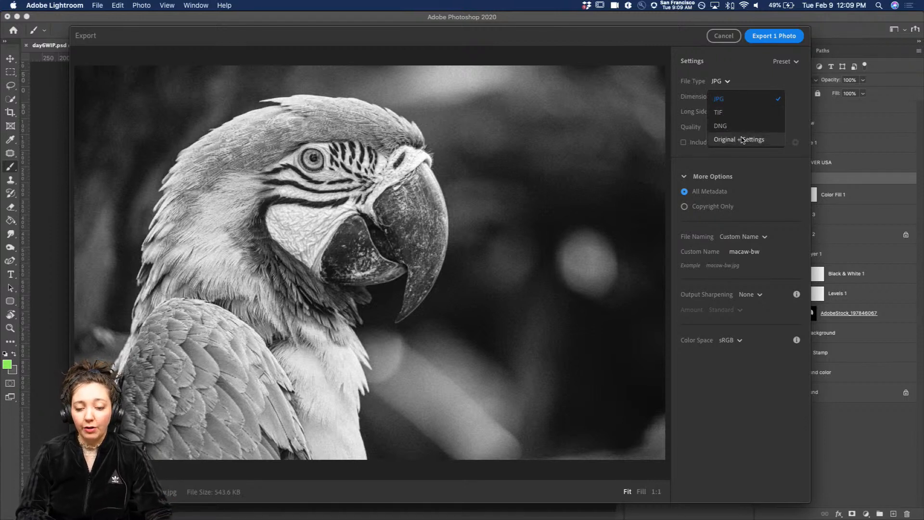
left_click(768, 83)
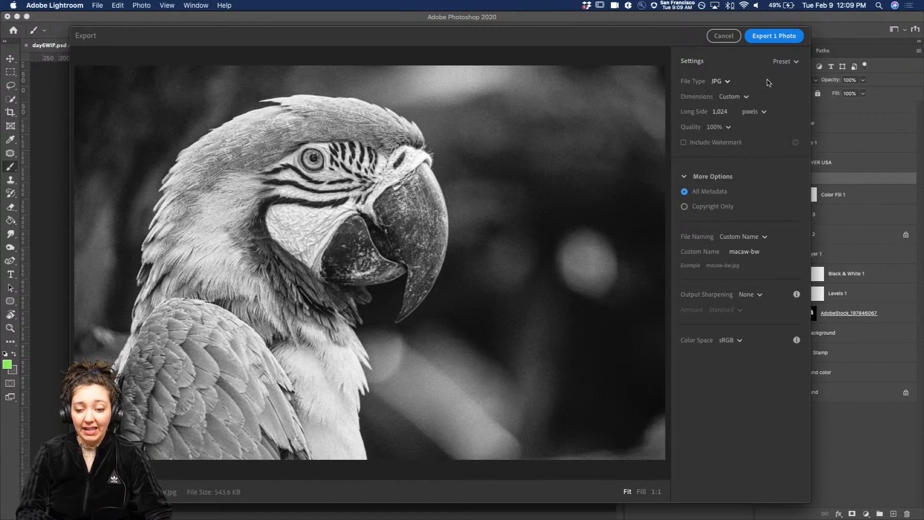
Set the JPG export quality to 80%
left_click(722, 128)
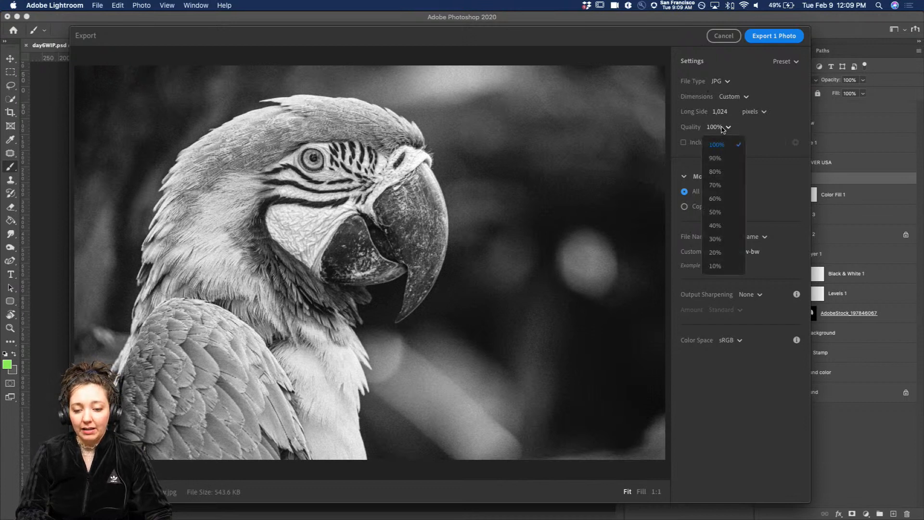
left_click(720, 189)
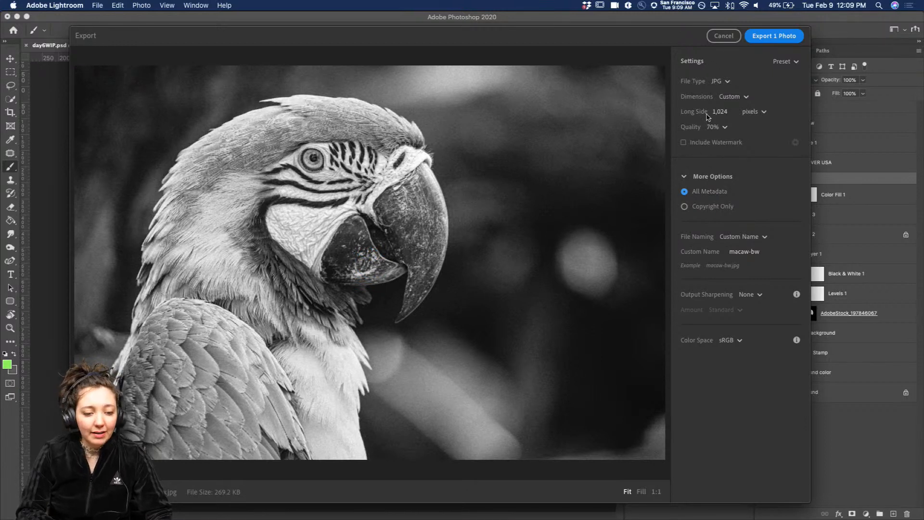
left_click(721, 127)
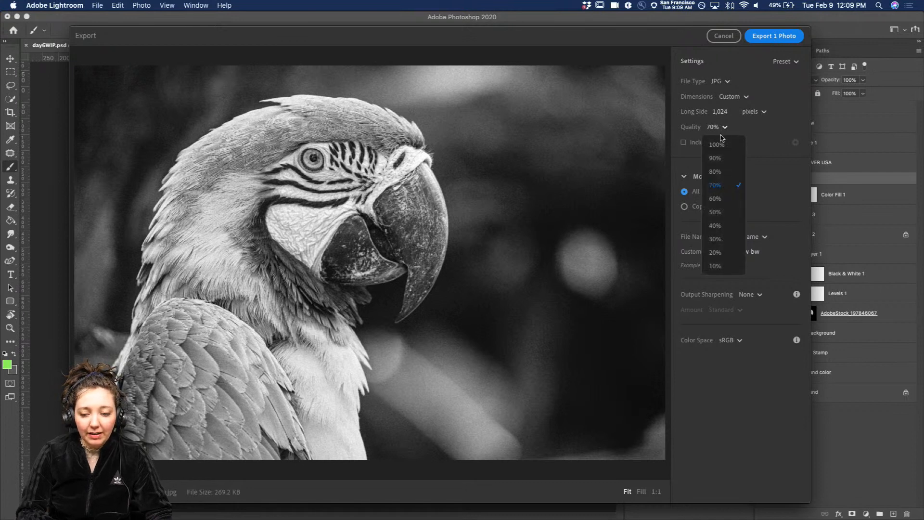
left_click(745, 158)
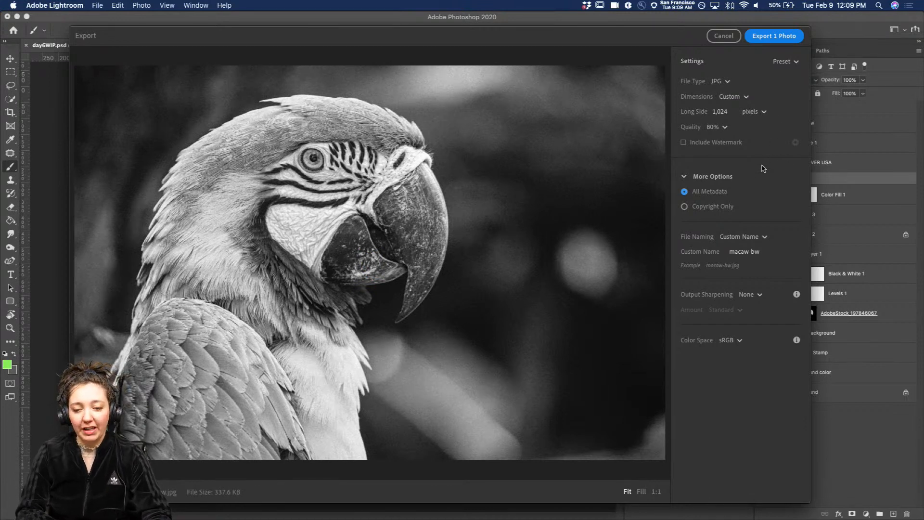
Export the black and white macaw photo into the DAY 6 folder
left_click_drag(693, 46, 705, 47)
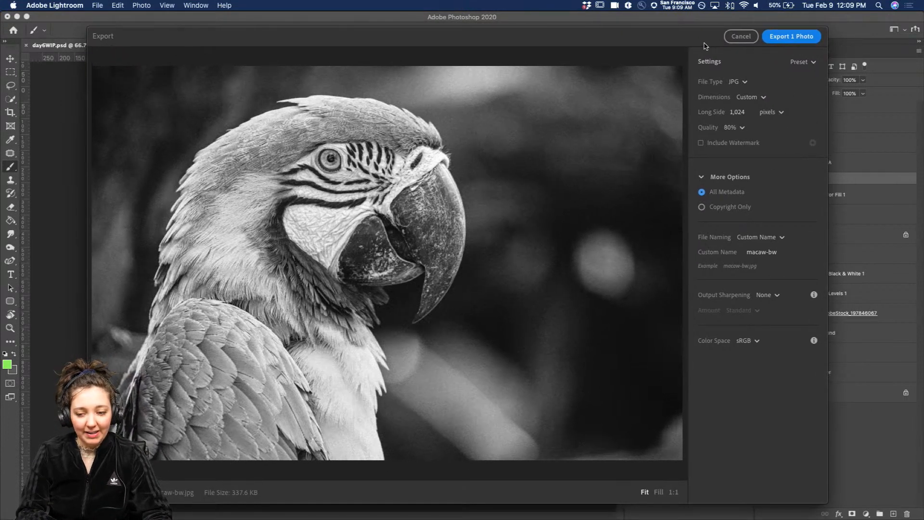
left_click(787, 38)
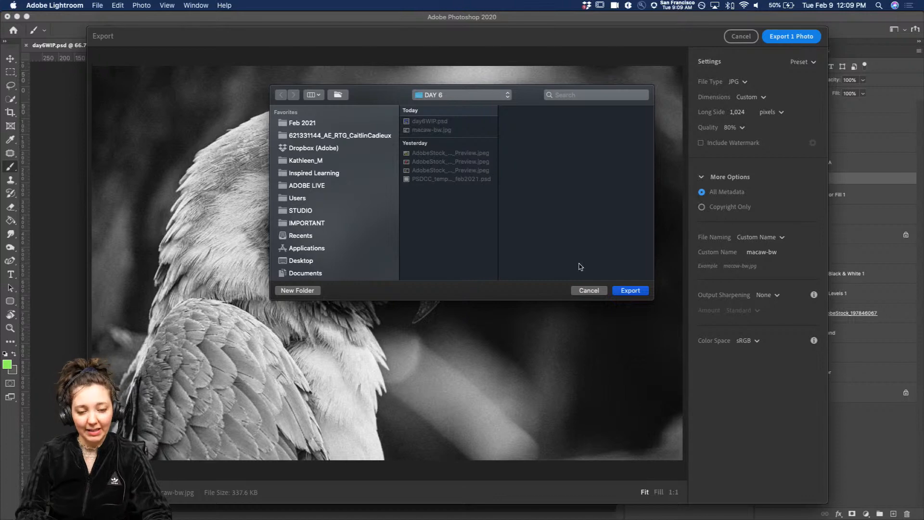
left_click(630, 291)
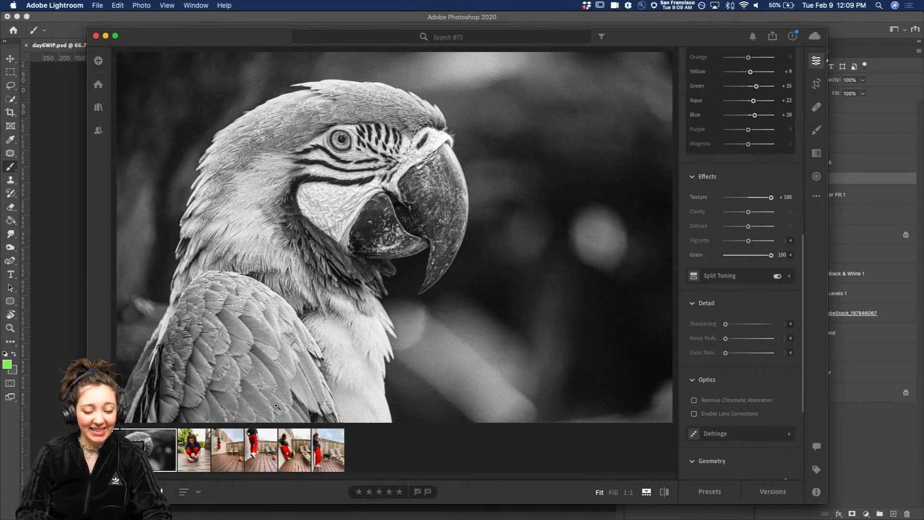
Switch to Photoshop's day6WIP.psd, then hide and collapse Group 1
left_click(61, 361)
left_click(761, 180)
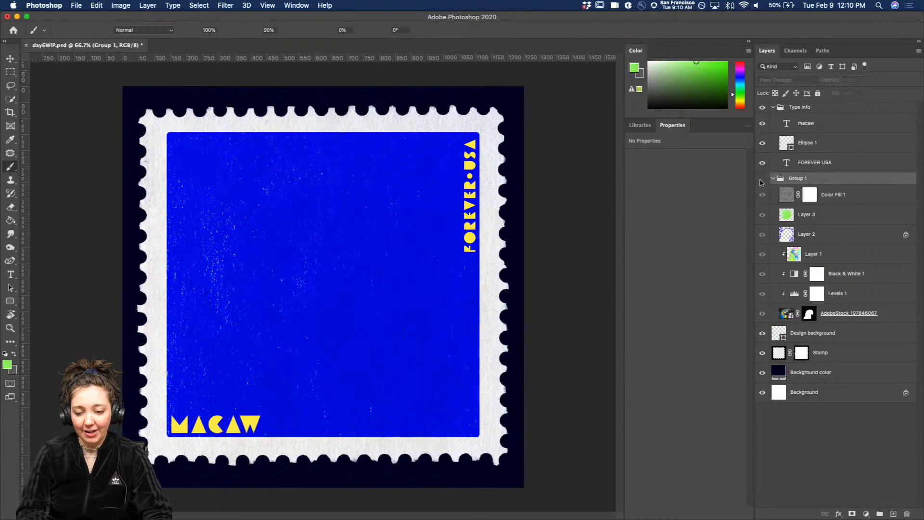
left_click(773, 178)
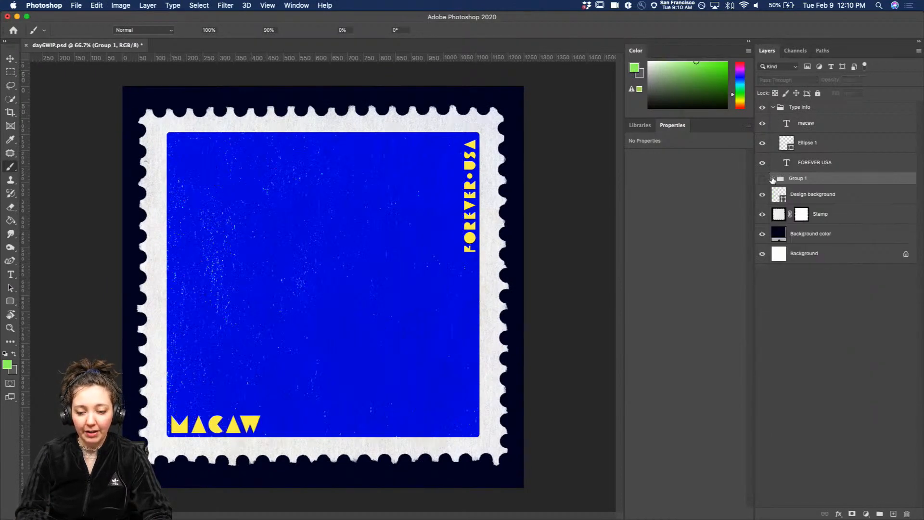
Try to place macaw-bw-2.jpg from the DAY 6 folder as a linked file in the stamp document
left_click(76, 5)
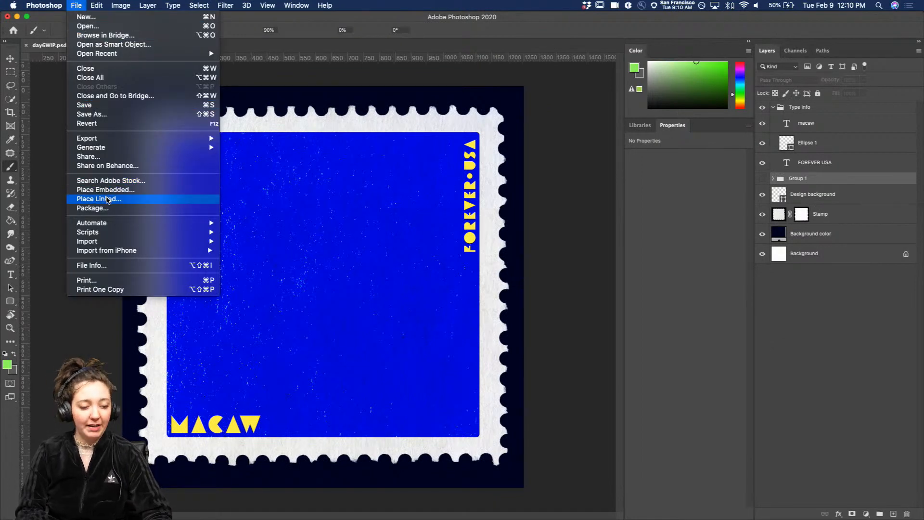
left_click(110, 199)
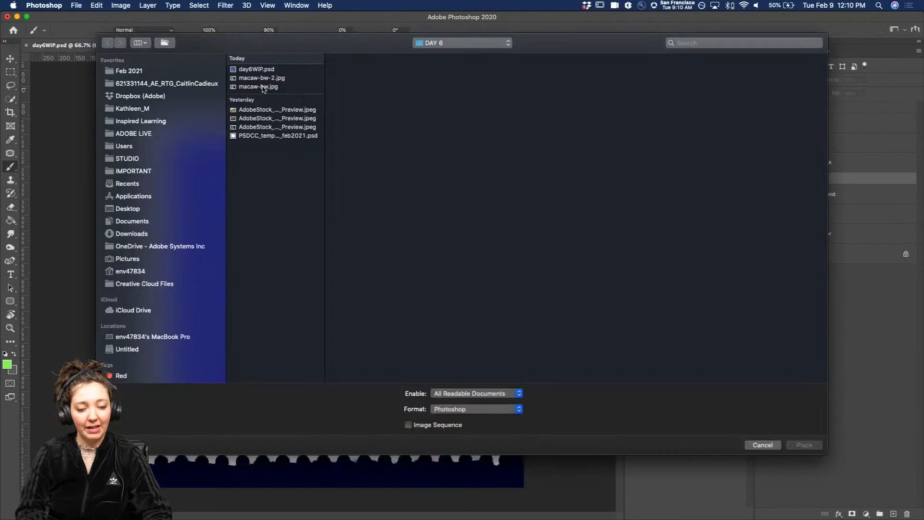
left_click(268, 79)
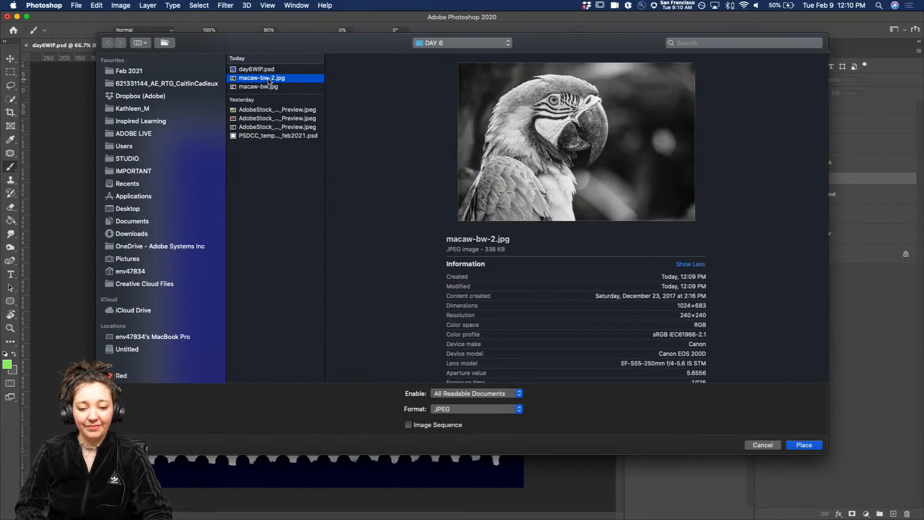
left_click(804, 445)
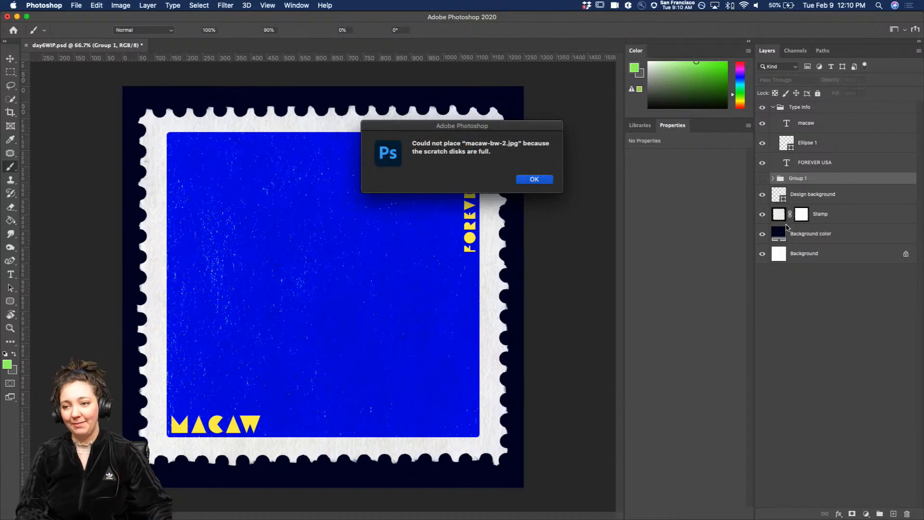
left_click(536, 180)
Expand and show Group 1, and delete its Color Fill 1, Layer 3, Layer 2 and Layer 1 layers
left_click(773, 179)
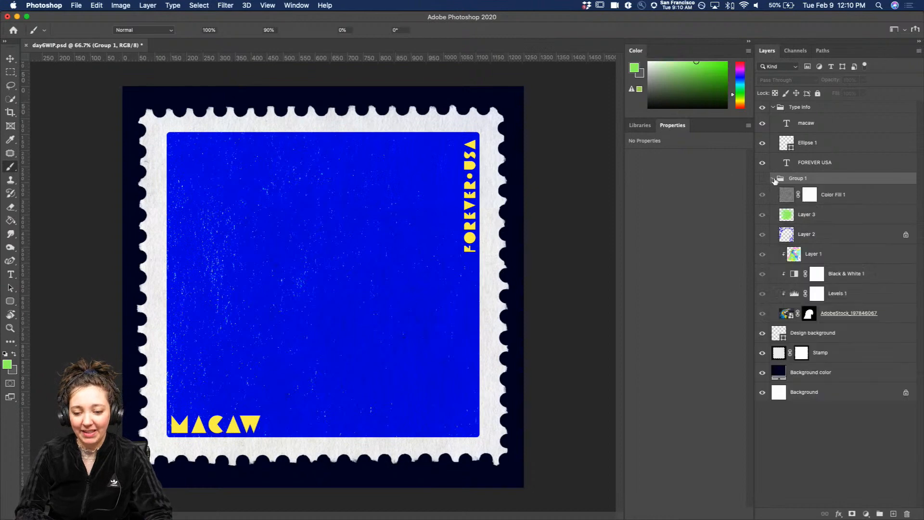
left_click(763, 179)
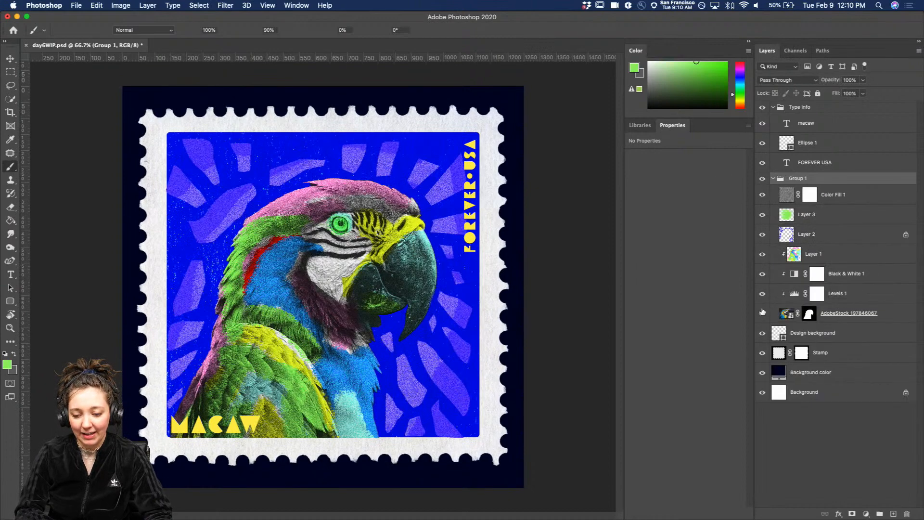
left_click(850, 295)
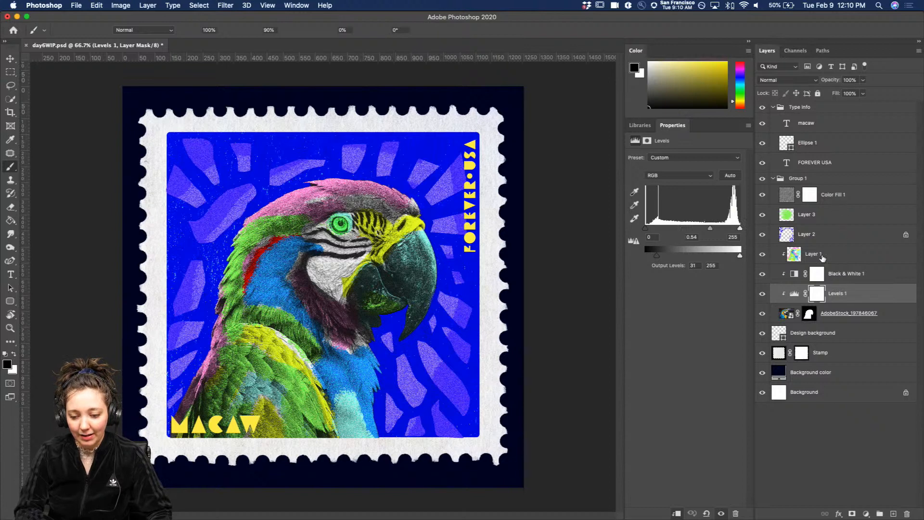
left_click(828, 255)
left_click(845, 198, "shift")
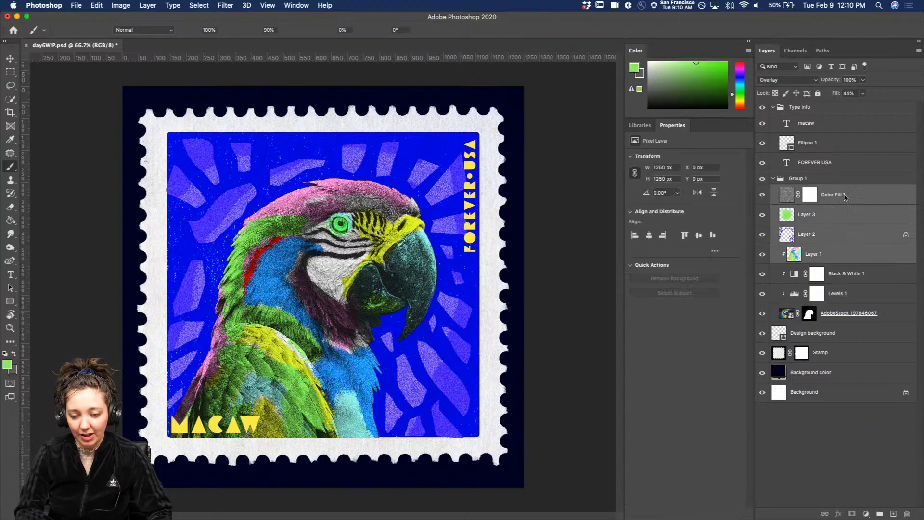
key("Delete")
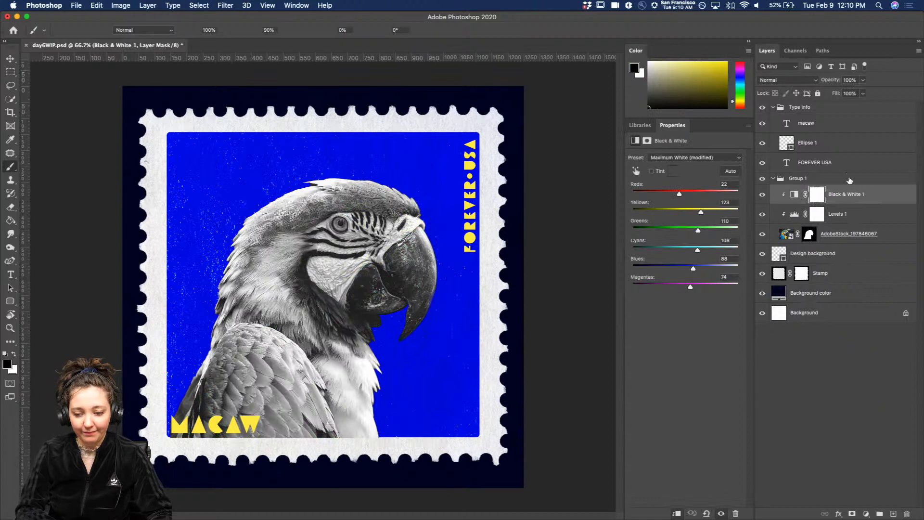
Delete the layer mask from the AdobeStock_197846067 macaw layer and switch to the Quick Selection tool
right_click(810, 236)
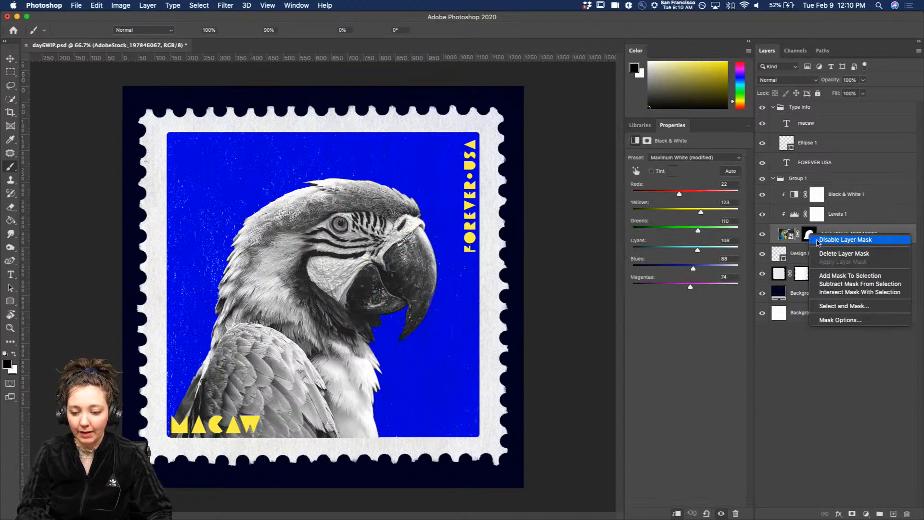
left_click(836, 254)
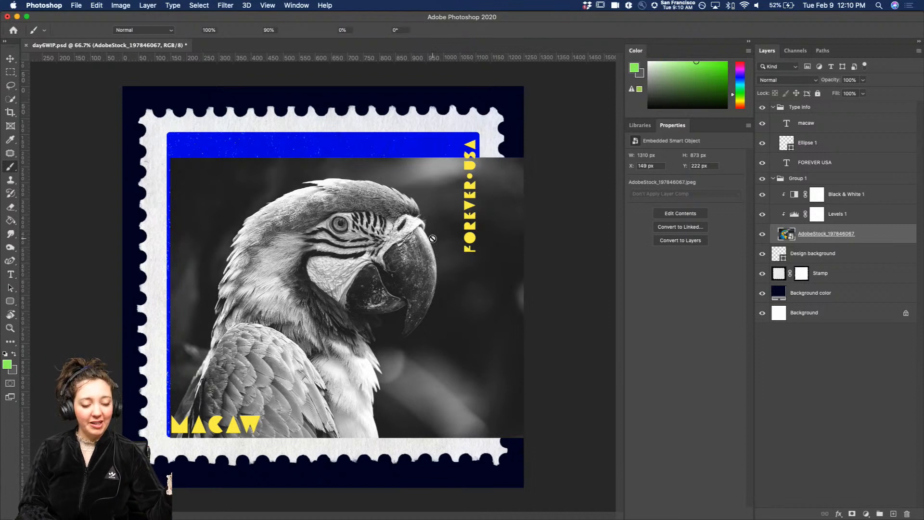
key("w")
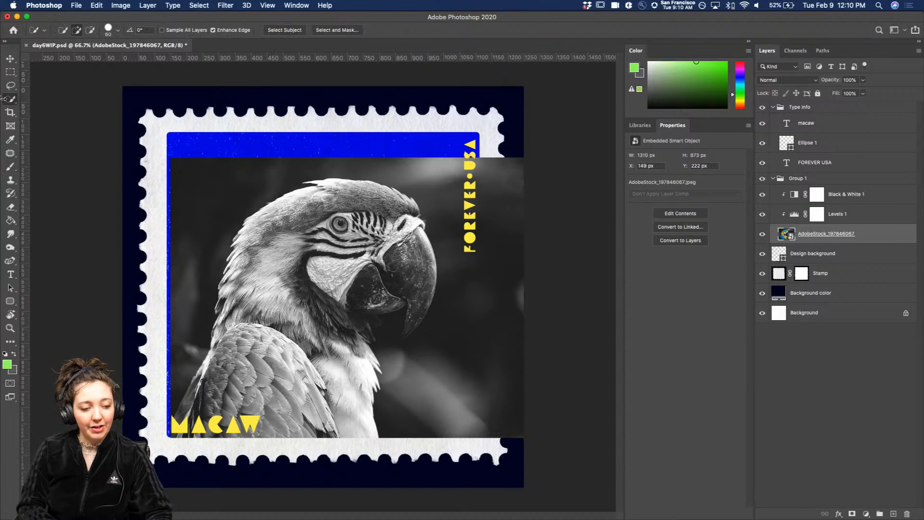
left_click(213, 30)
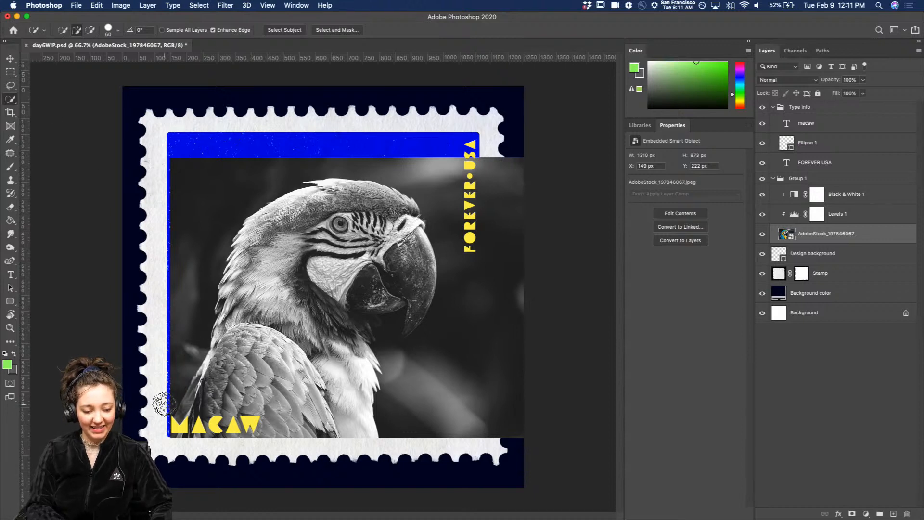
Rasterize the AdobeStock_197846067 smart object layer and choose the Quick Selection tool for cutting out the bird
left_click(842, 254)
left_click(855, 232)
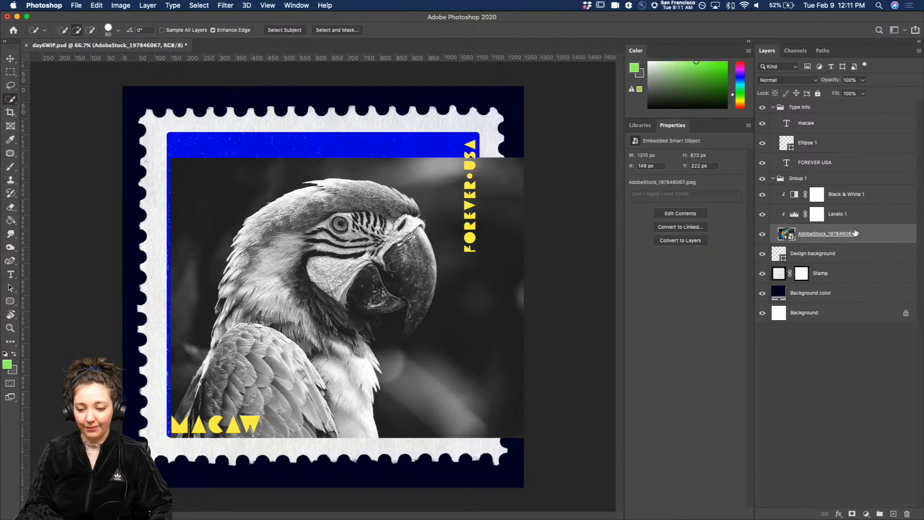
right_click(861, 234)
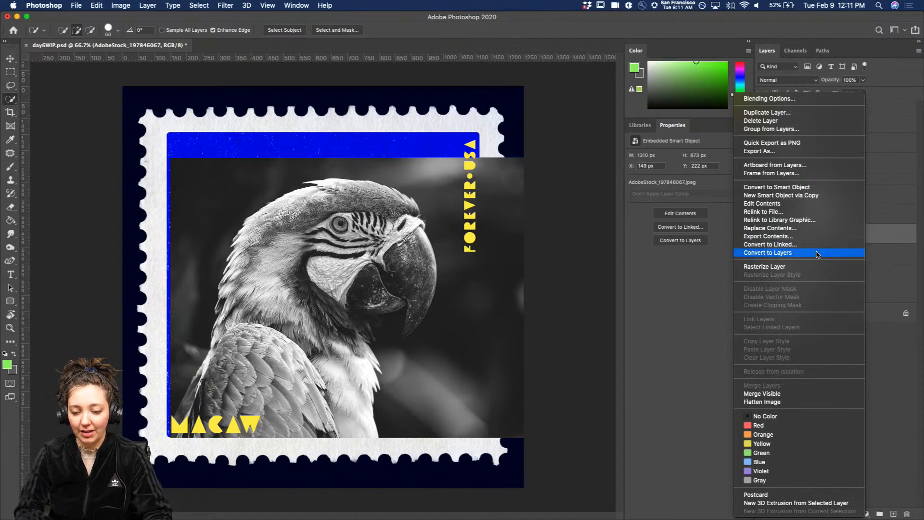
left_click(801, 266)
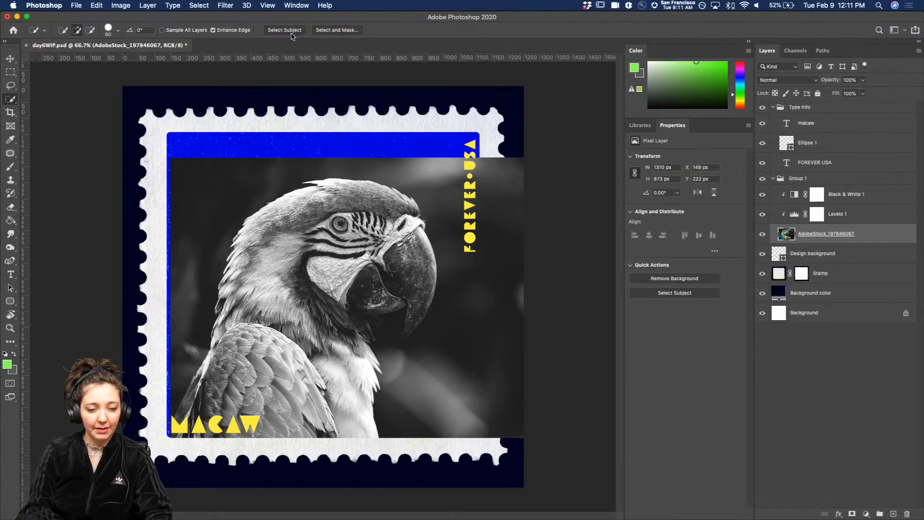
left_click(11, 101)
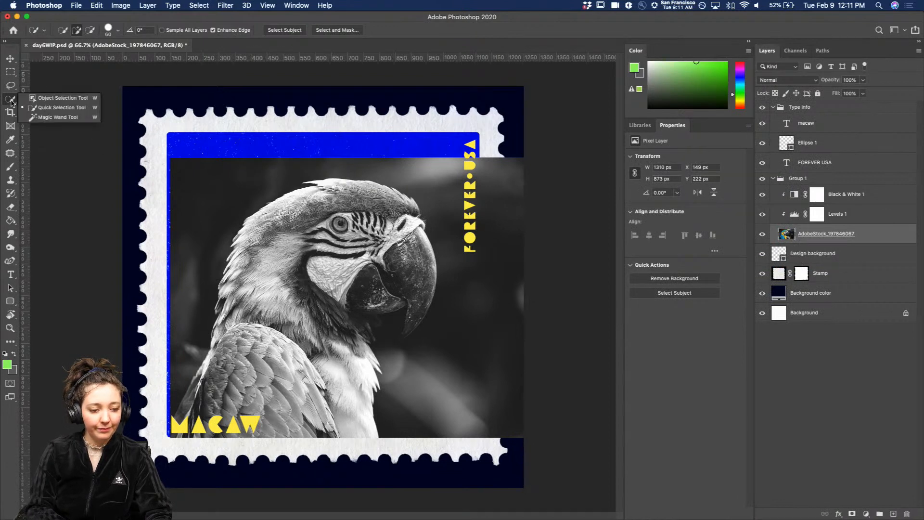
left_click(33, 108)
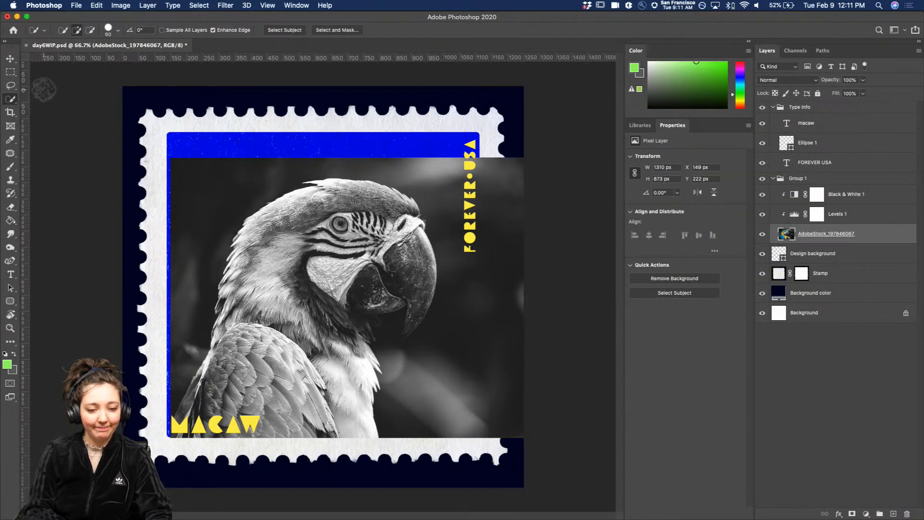
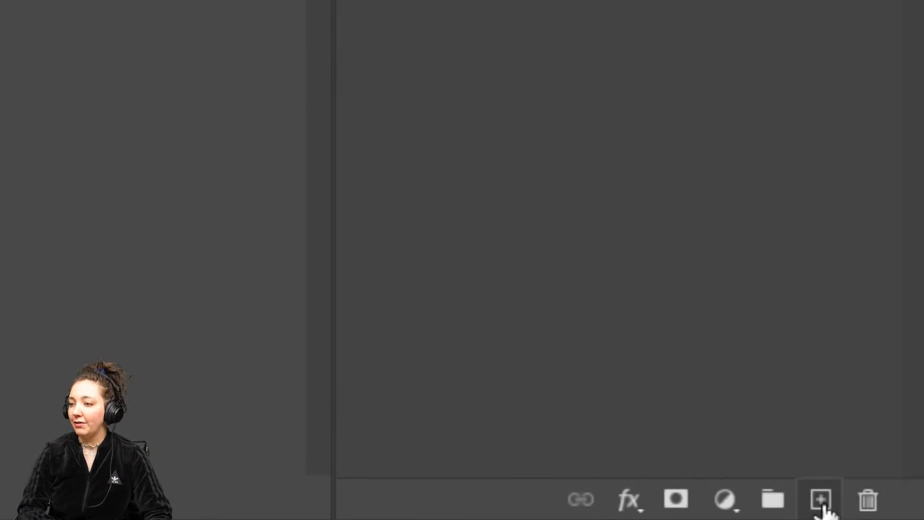
Add a new layer clipped to the Black & White 1 macaw layer and choose the Brush tool for painting on it
left_click(821, 500)
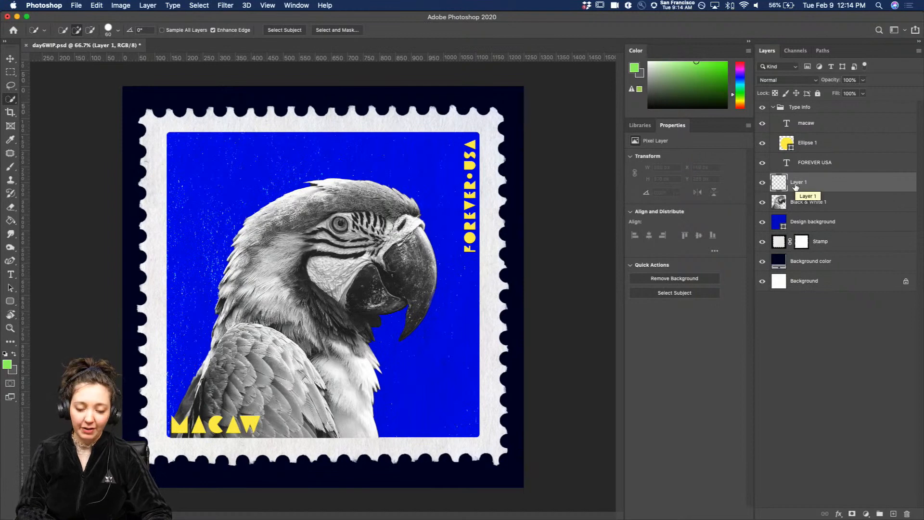
right_click(823, 187)
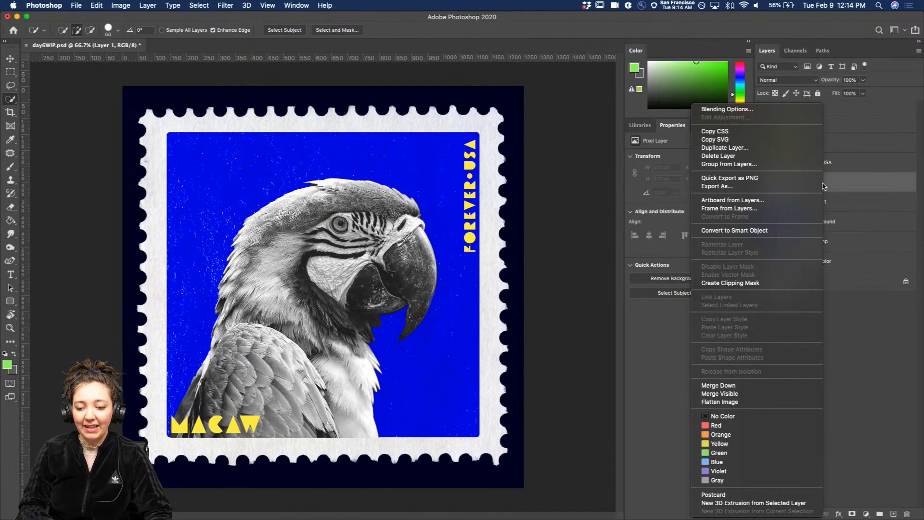
left_click(743, 283)
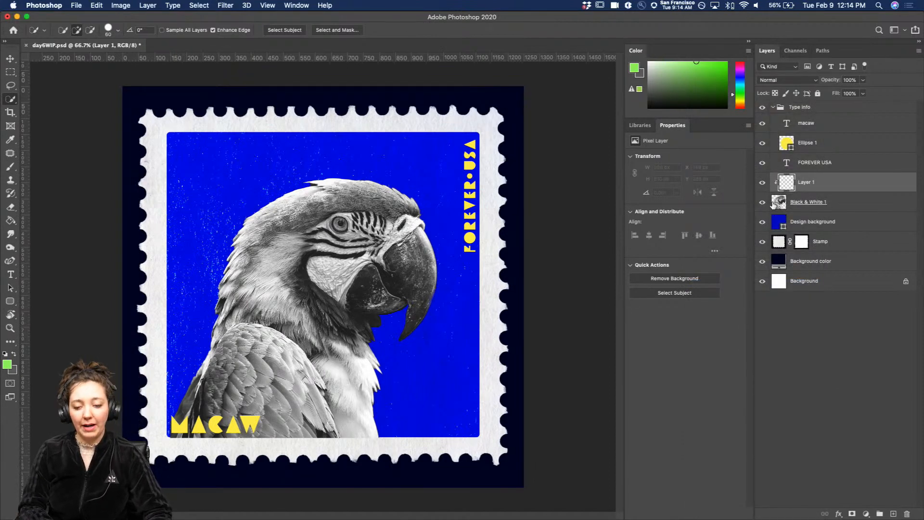
key("b")
Paint broad green test strokes across the whole macaw on the clipped layer and clear them again
left_click_drag(241, 230, 423, 230)
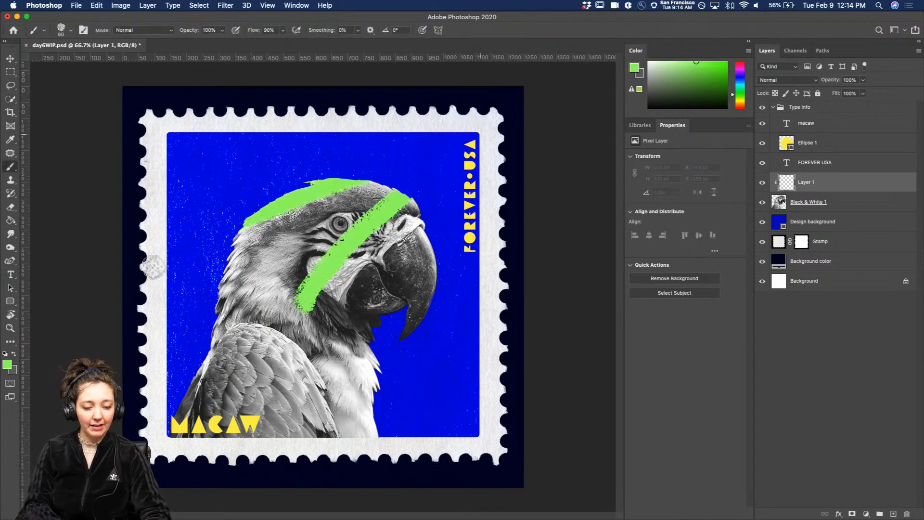
left_click_drag(192, 376, 428, 254)
left_click_drag(192, 424, 443, 255)
left_click_drag(236, 433, 436, 284)
left_click_drag(178, 409, 328, 250)
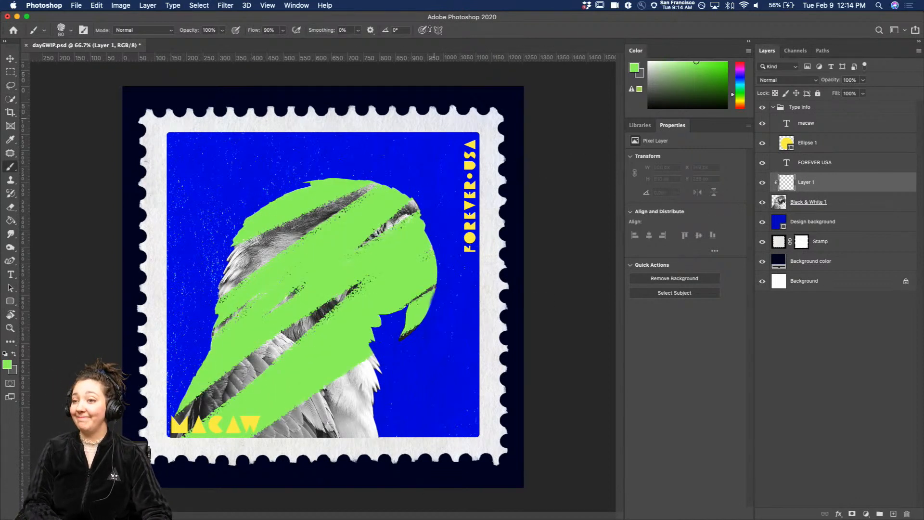
left_click_drag(214, 332, 380, 245)
left_click_drag(359, 364, 272, 433)
left_click_drag(367, 369, 315, 436)
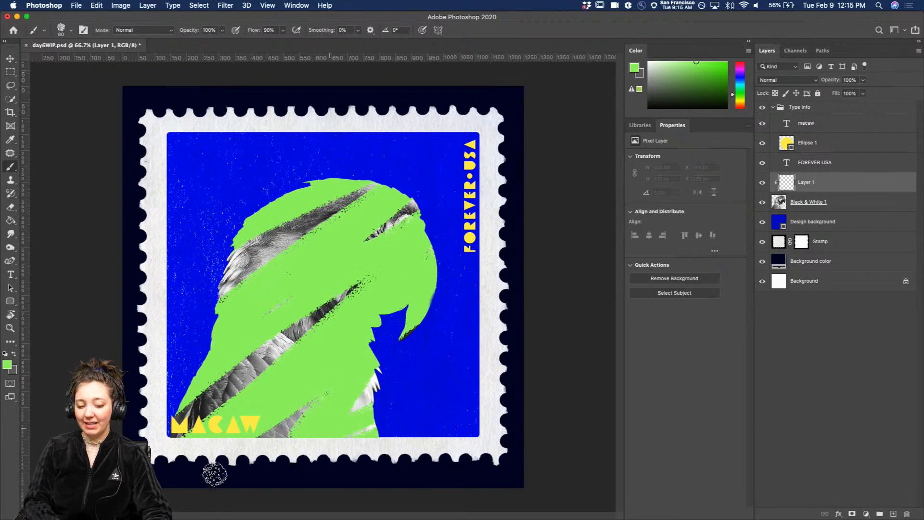
left_click_drag(260, 433, 300, 409)
mouse_move(220, 301)
left_mouse_down()
mouse_move(350, 184)
mouse_move(231, 270)
left_mouse_up()
left_click_drag(332, 217, 376, 186)
mouse_move(357, 287)
left_mouse_down()
mouse_move(183, 424)
mouse_move(349, 351)
mouse_move(337, 446)
mouse_move(430, 303)
left_mouse_up()
left_click_drag(414, 212, 278, 300)
key("Delete")
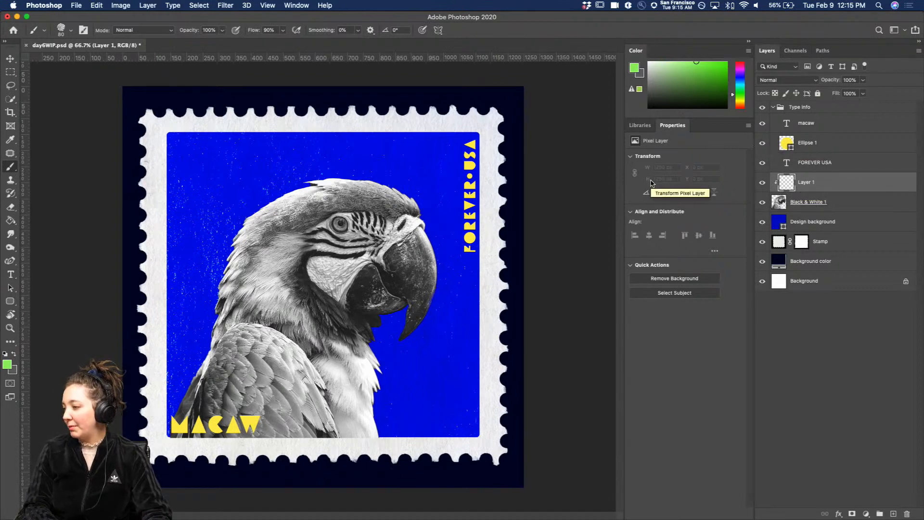
Choose Kyle's Ultimate Pastel Palooza from the Dry Media Brushes at 60 px for painting the macaw at 100% zoom
key("super+1")
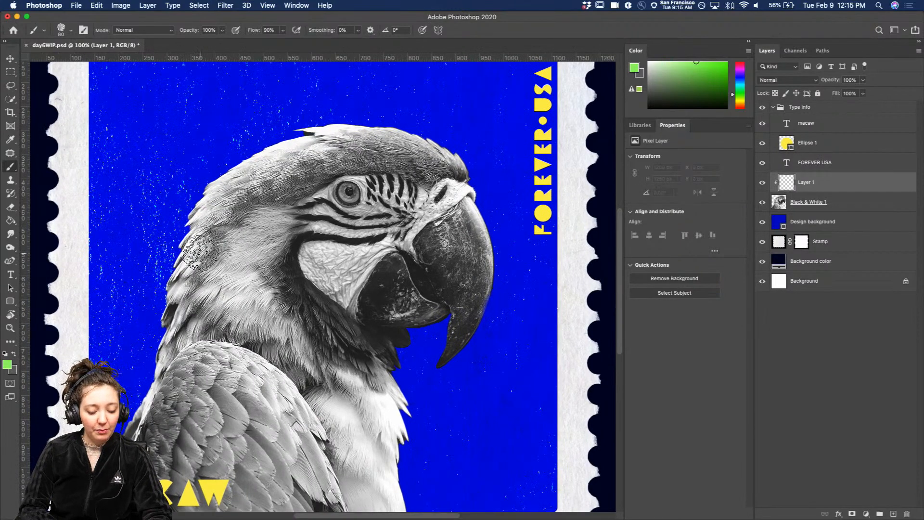
left_click(70, 32)
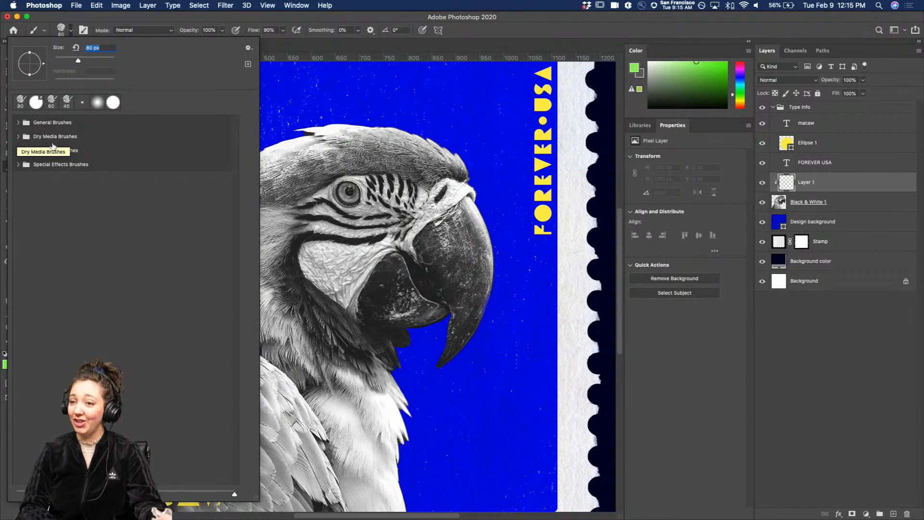
left_click(18, 136)
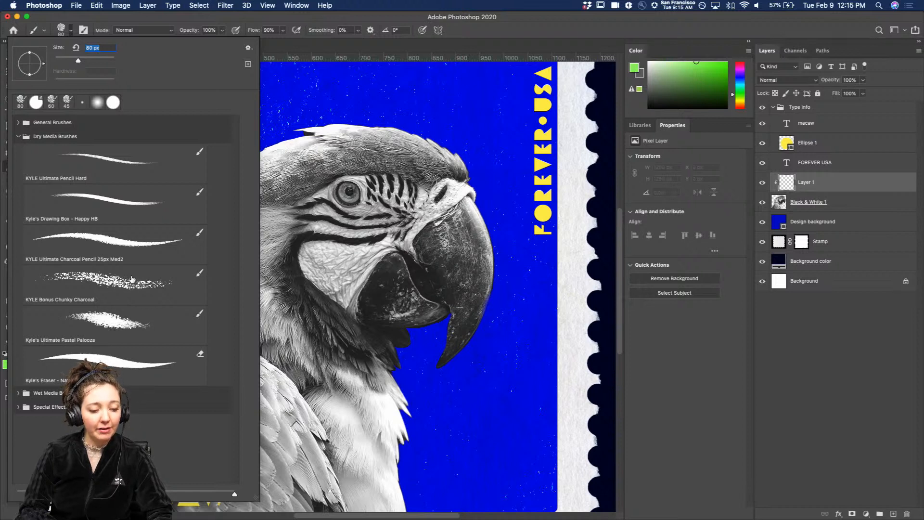
left_click(107, 326)
Examine the Wet Media and Special Effects brush presets and the brush tip settings of the chosen pastel brush
left_click(18, 394)
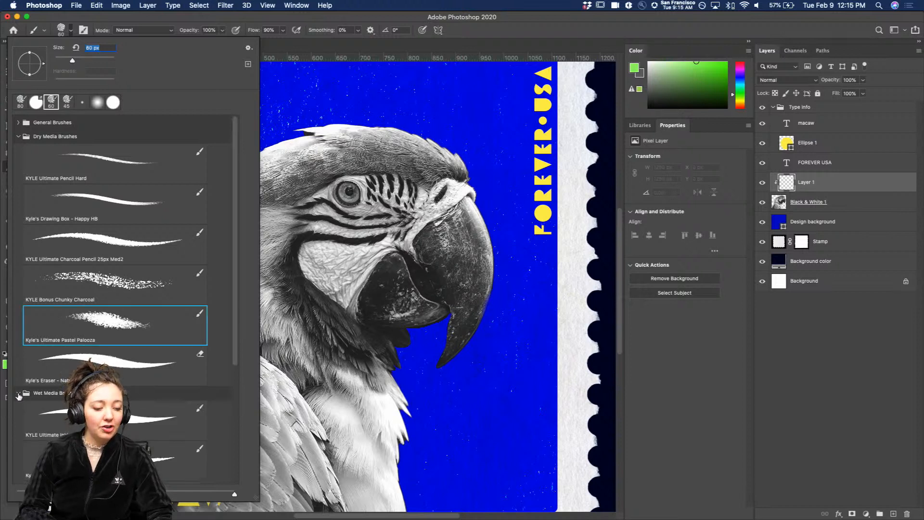
scroll(119, 375, "down", 8)
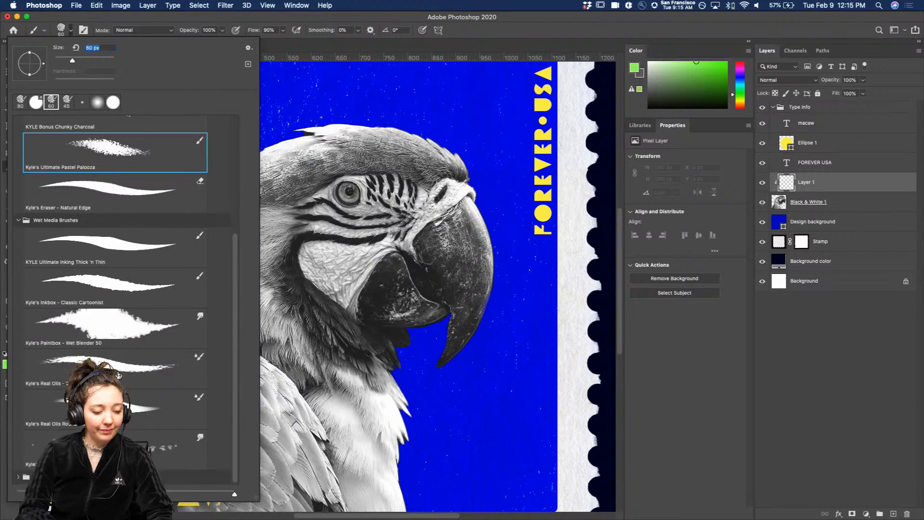
left_click(19, 476)
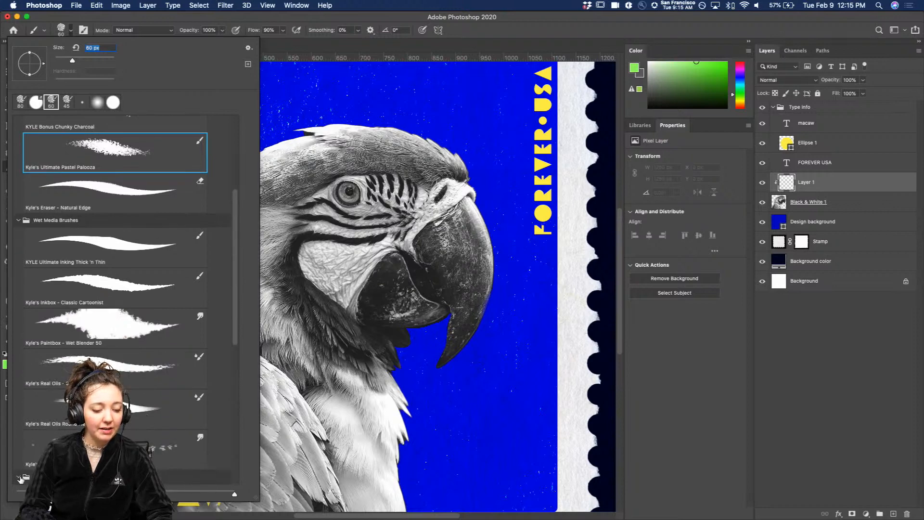
scroll(62, 428, "down", 14)
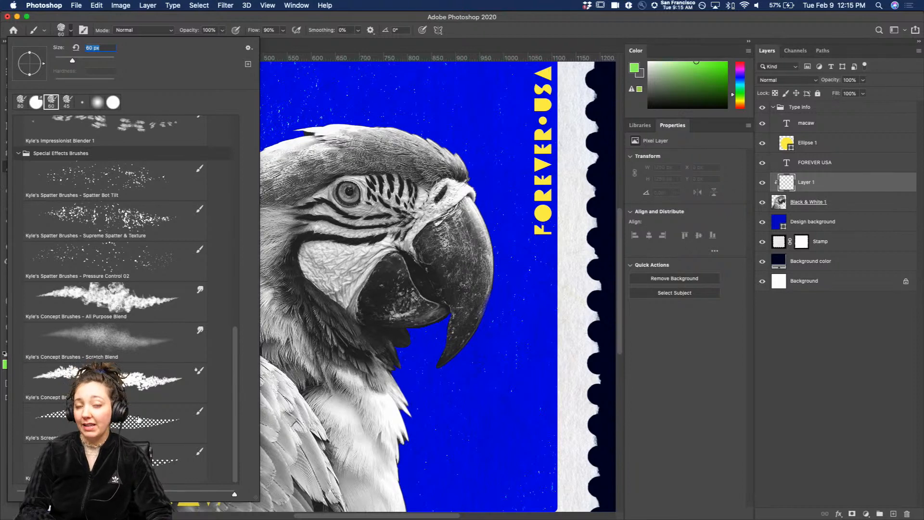
scroll(156, 326, "up", 10)
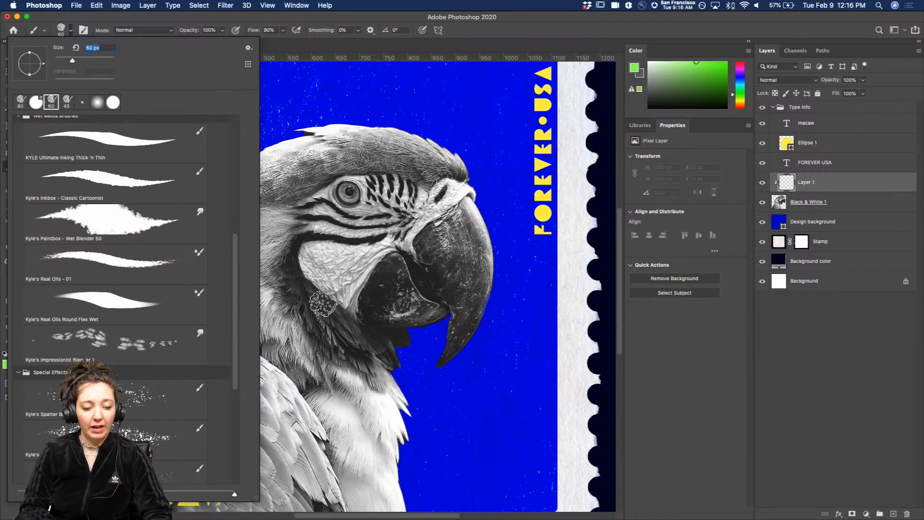
scroll(146, 267, "up", 12)
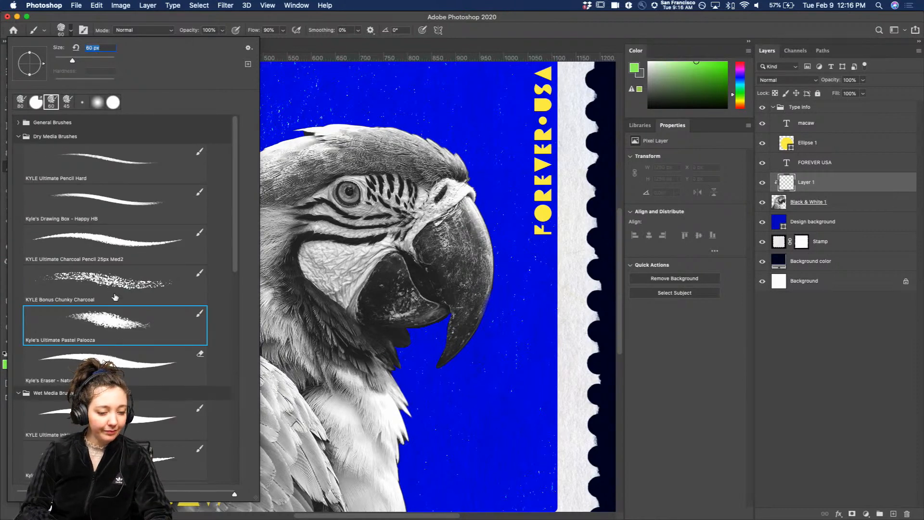
left_click(94, 18)
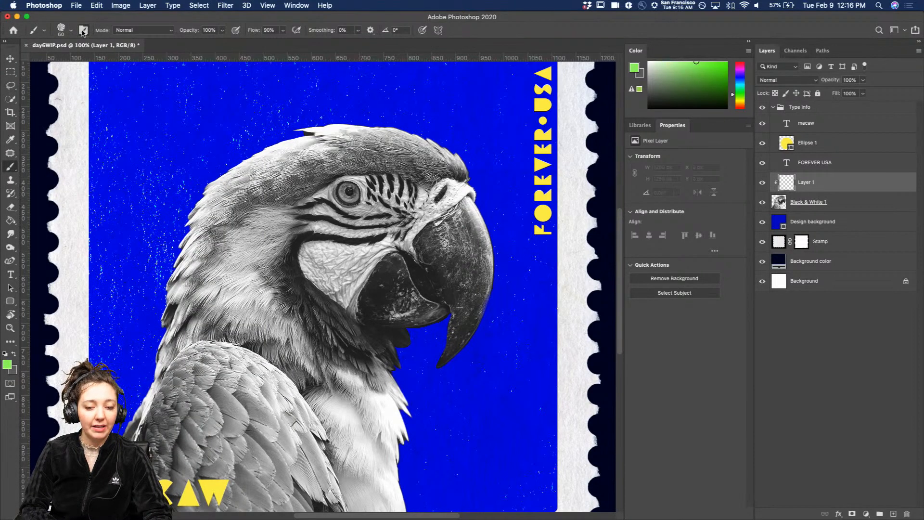
left_click(82, 31)
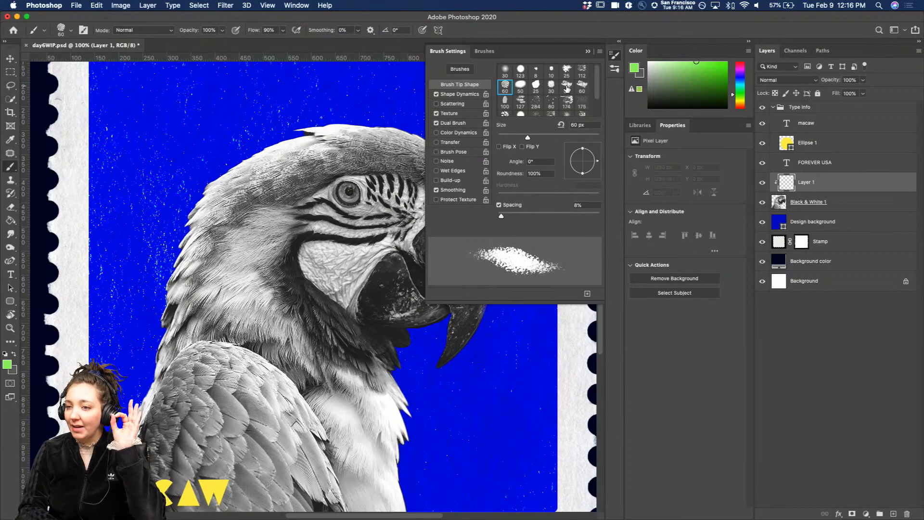
left_click(588, 52)
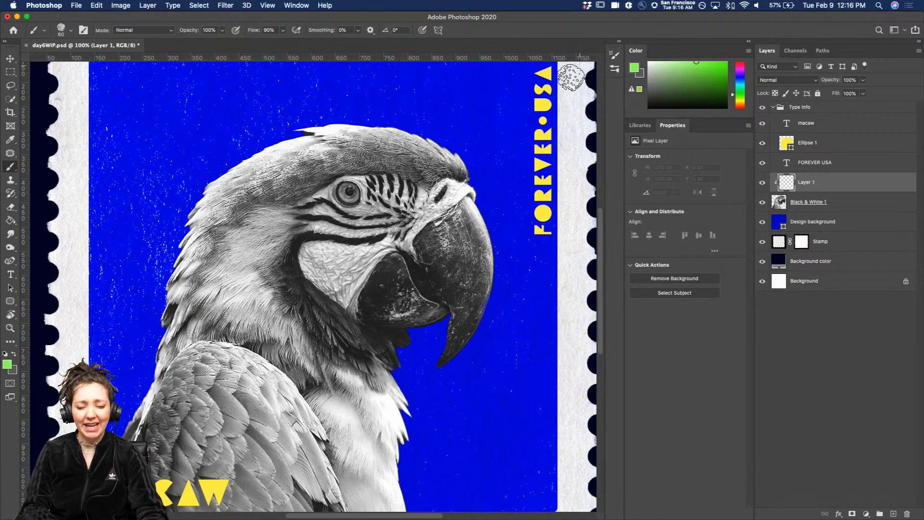
Pick a slightly lighter green and paint a stripe from the macaw's brow over the eye and down the back of its neck
scroll(363, 280, "down", 3)
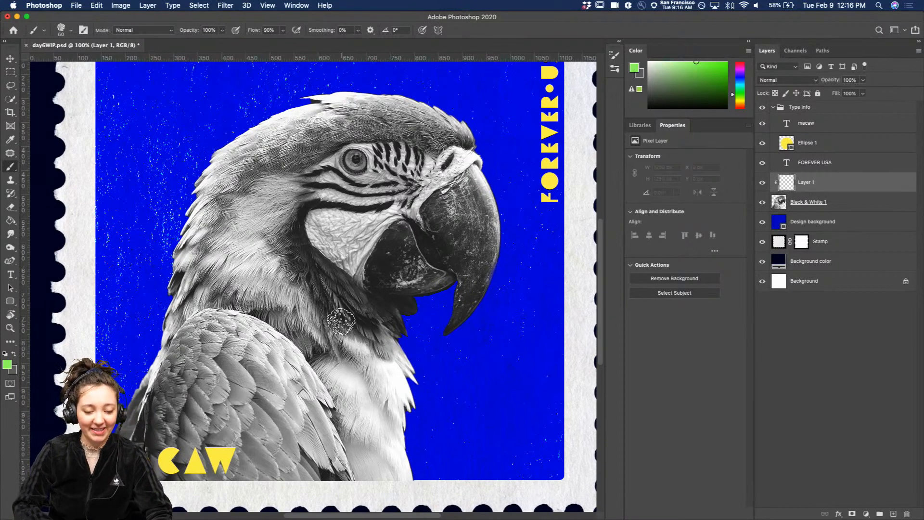
scroll(339, 280, "right", 3)
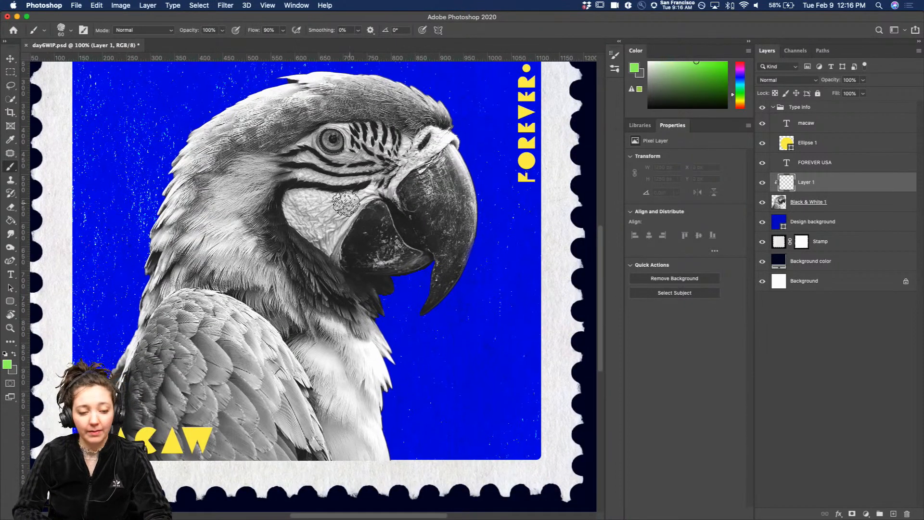
scroll(231, 248, "up", 2)
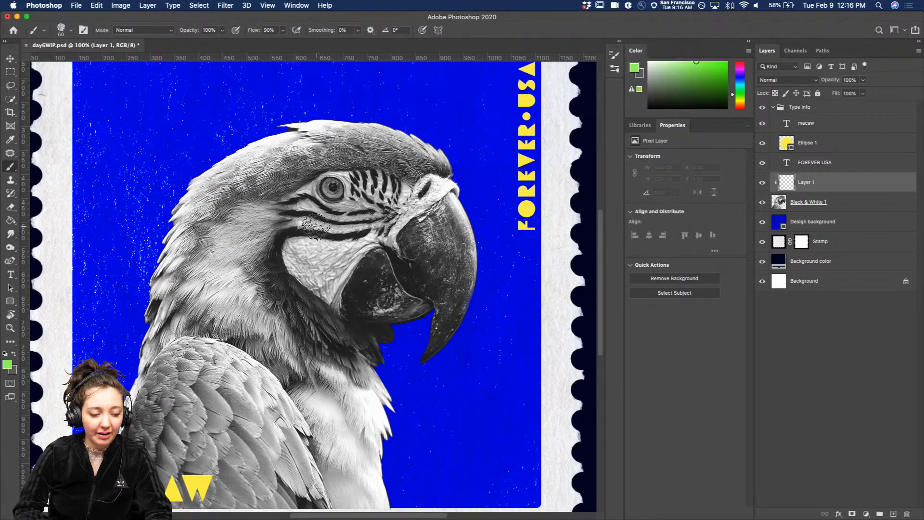
left_click(693, 66)
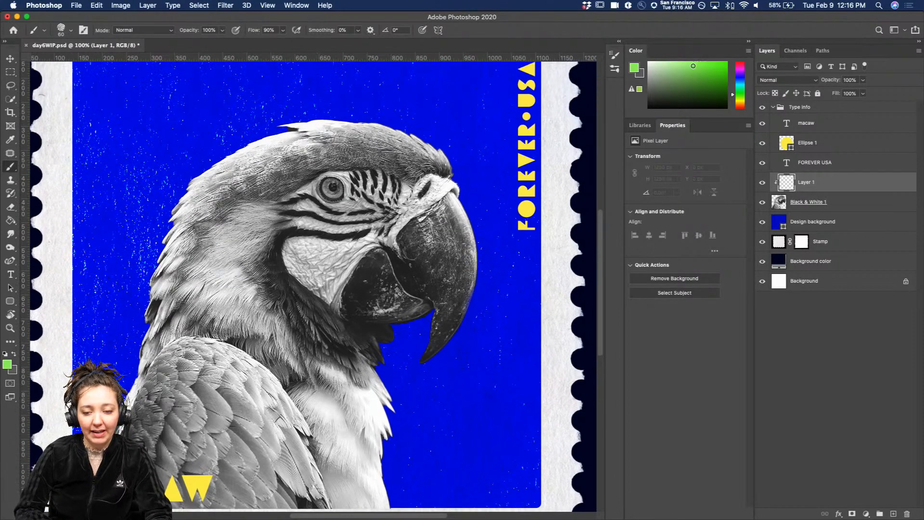
left_click_drag(697, 53, 693, 52)
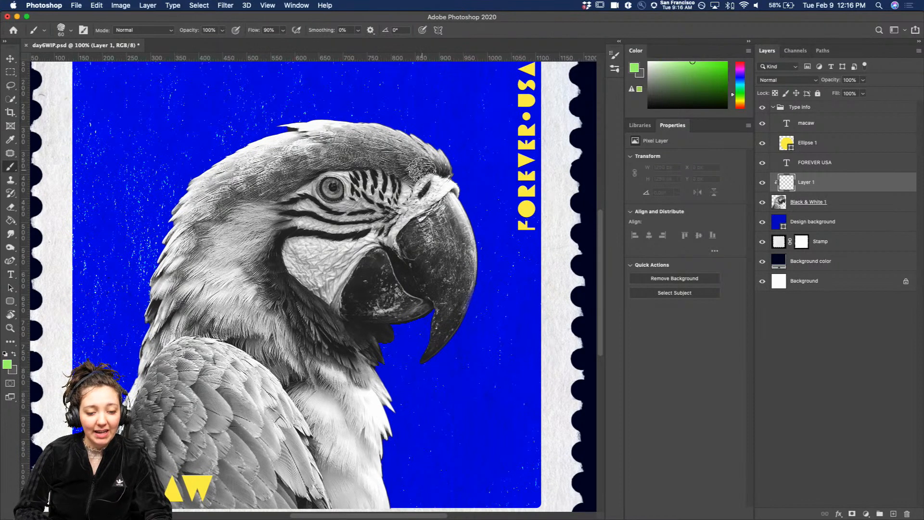
mouse_move(422, 169)
left_mouse_down()
mouse_move(363, 155)
mouse_move(324, 157)
mouse_move(241, 188)
mouse_move(215, 218)
mouse_move(177, 300)
left_mouse_up()
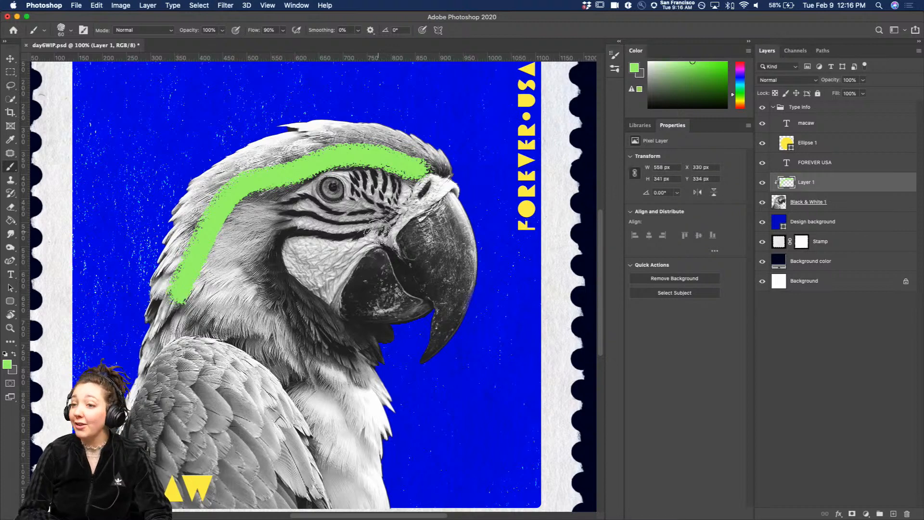
Paint green strokes along the outer edge of the macaw's wing and at the wing's lower tip beside the chest
scroll(378, 232, "down", 5)
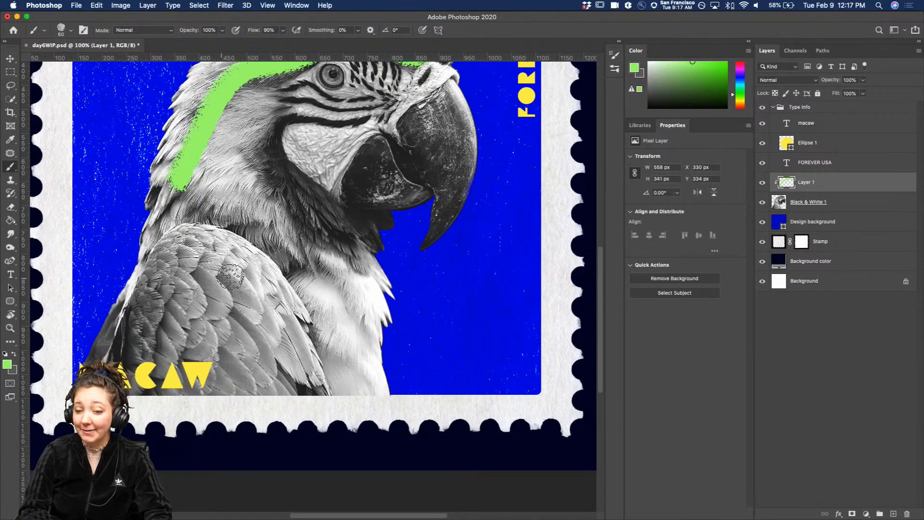
mouse_move(275, 389)
left_mouse_down()
mouse_move(301, 383)
mouse_move(321, 394)
mouse_move(304, 340)
left_mouse_up()
left_click_drag(155, 267, 124, 342)
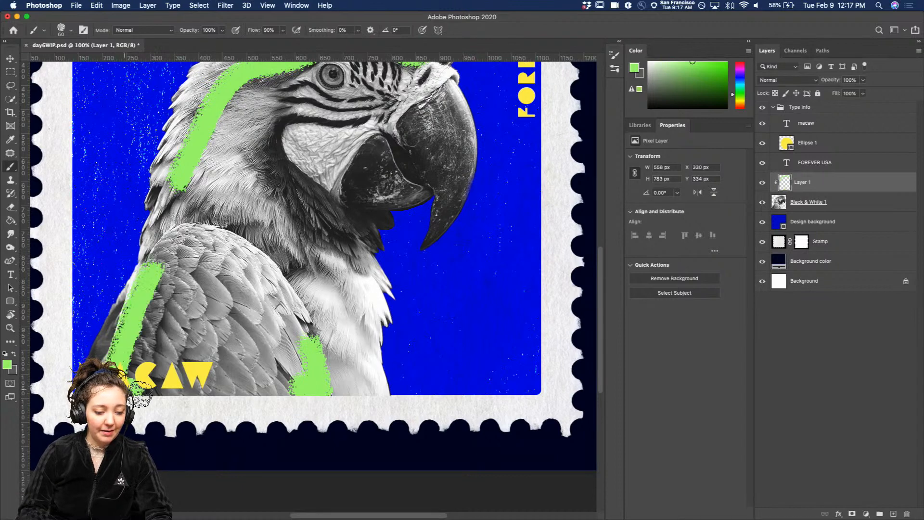
mouse_move(139, 394)
left_mouse_down()
mouse_move(147, 286)
mouse_move(170, 245)
mouse_move(146, 288)
mouse_move(127, 378)
mouse_move(124, 356)
left_mouse_up()
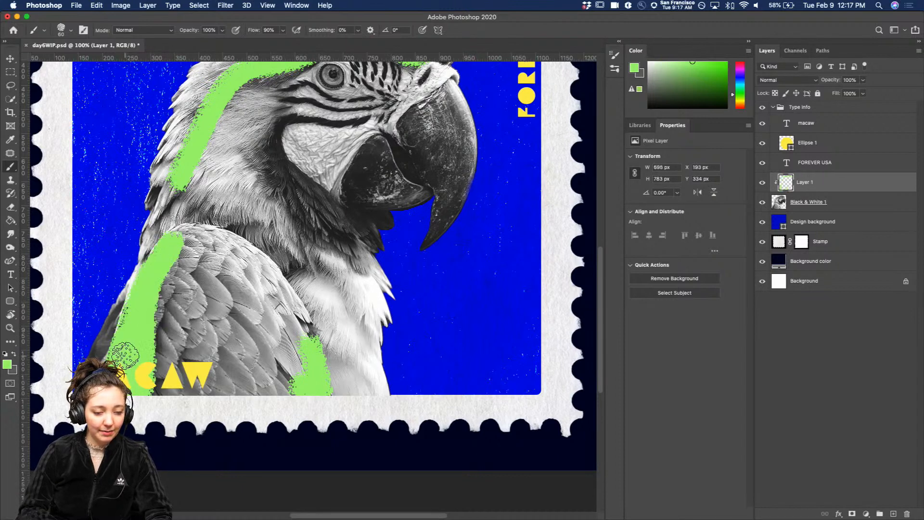
Extend and widen the green head stripe between beak and neck base, and paint a green collar behind the cheek and across the upper chest
scroll(125, 355, "up", 5)
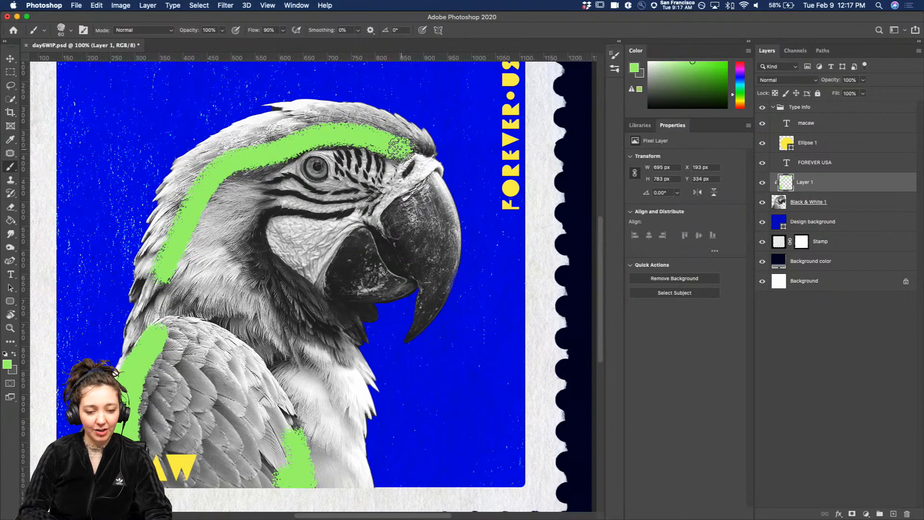
left_click_drag(400, 149, 437, 149)
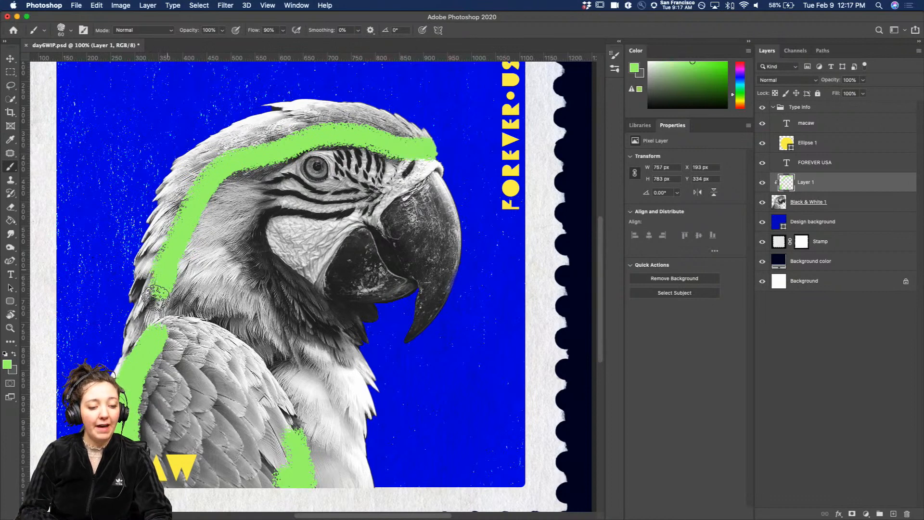
mouse_move(155, 298)
left_mouse_down()
mouse_move(181, 211)
mouse_move(230, 186)
mouse_move(188, 231)
left_mouse_up()
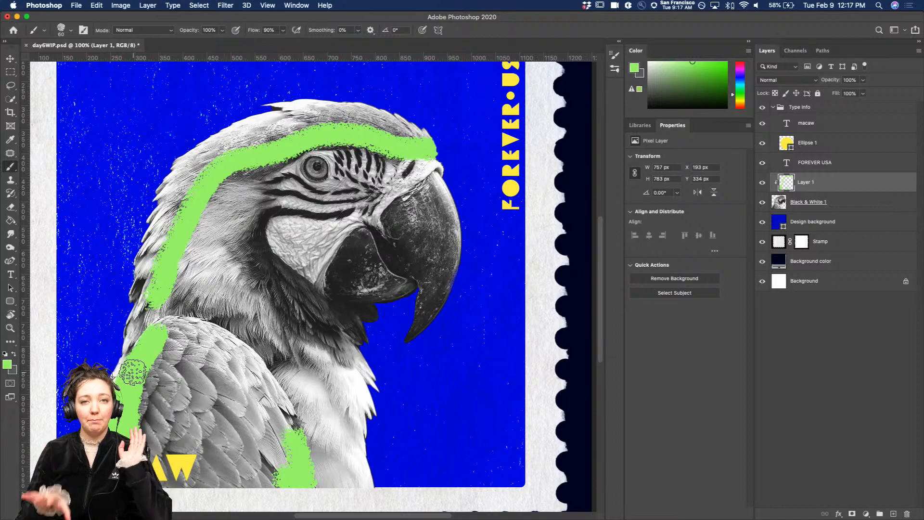
mouse_move(236, 232)
left_mouse_down()
mouse_move(248, 285)
mouse_move(281, 327)
mouse_move(304, 346)
mouse_move(354, 346)
mouse_move(328, 365)
mouse_move(298, 355)
mouse_move(269, 365)
mouse_move(247, 331)
mouse_move(211, 323)
mouse_move(318, 332)
left_mouse_up()
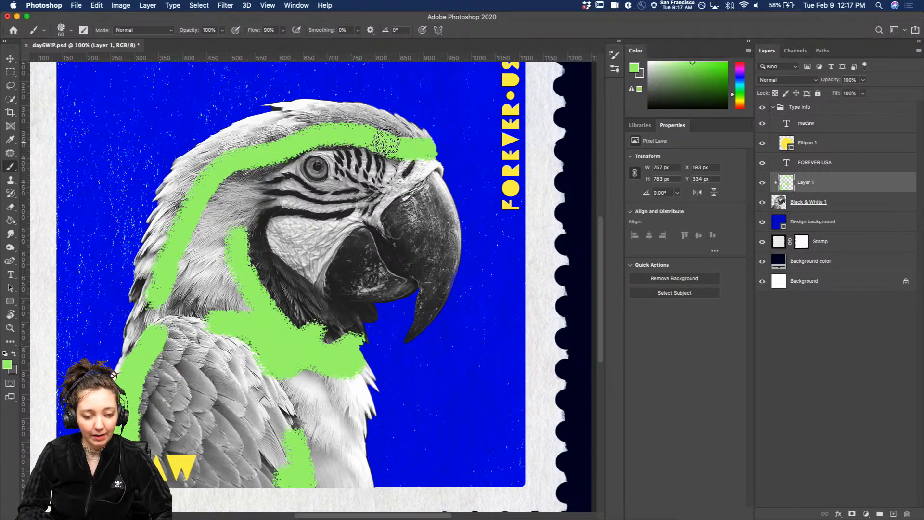
mouse_move(385, 143)
left_mouse_down()
mouse_move(314, 122)
mouse_move(201, 160)
mouse_move(172, 210)
mouse_move(154, 274)
mouse_move(158, 303)
left_mouse_up()
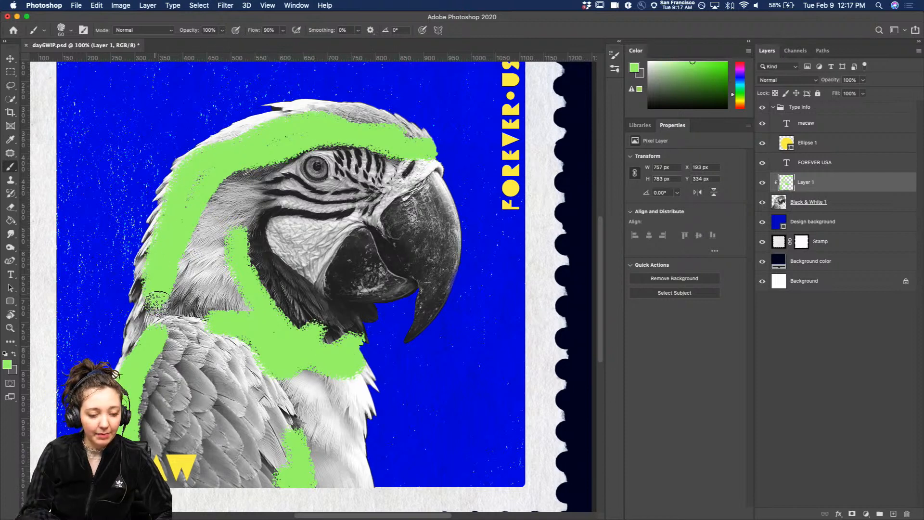
Enlarge the brush to 90 px and set the foreground color to a bright turquoise
key("bracketright")
key("bracketright")
key("bracketright")
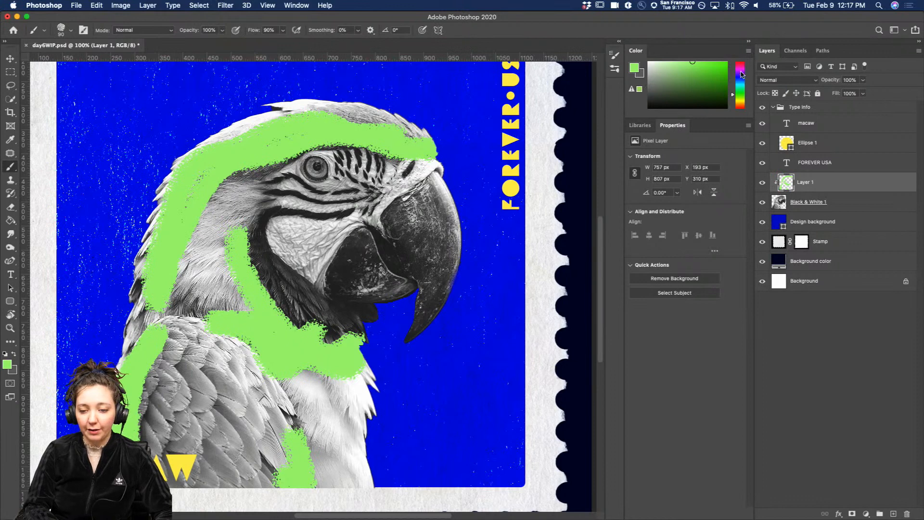
left_click_drag(717, 62, 709, 62)
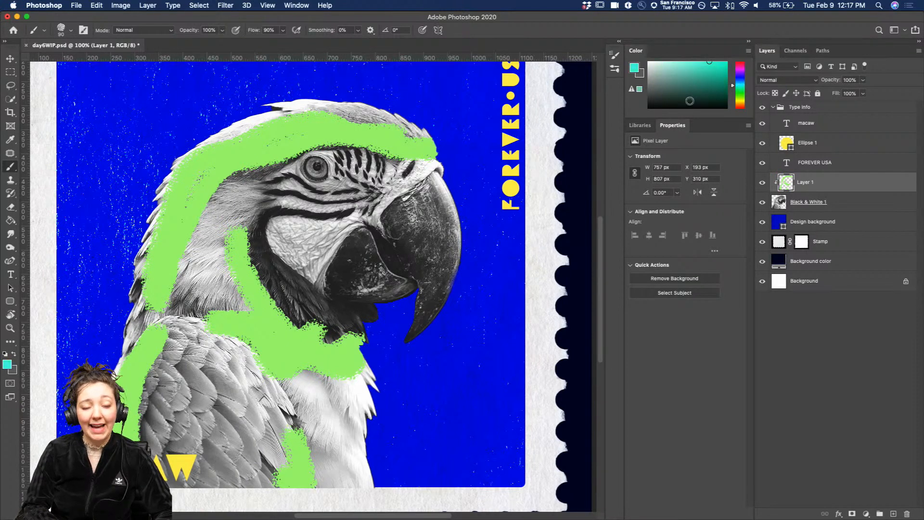
Paint turquoise over the macaw's remaining gray crown, neck, shoulder and chest, leaving the face, beak and inner wing feathers unpainted
mouse_move(287, 170)
left_mouse_down()
mouse_move(224, 187)
mouse_move(236, 198)
mouse_move(223, 223)
left_mouse_up()
mouse_move(186, 291)
left_mouse_down()
mouse_move(229, 310)
mouse_move(210, 254)
mouse_move(217, 247)
mouse_move(233, 284)
left_mouse_up()
mouse_move(301, 380)
left_mouse_down()
mouse_move(331, 490)
mouse_move(365, 480)
mouse_move(374, 388)
mouse_move(341, 428)
mouse_move(340, 381)
mouse_move(302, 377)
mouse_move(346, 482)
mouse_move(333, 414)
mouse_move(333, 442)
mouse_move(197, 346)
mouse_move(182, 325)
mouse_move(165, 373)
mouse_move(184, 341)
mouse_move(255, 365)
mouse_move(143, 323)
mouse_move(154, 313)
mouse_move(107, 341)
mouse_move(121, 329)
mouse_move(124, 274)
mouse_move(149, 181)
mouse_move(179, 146)
mouse_move(255, 109)
mouse_move(358, 103)
mouse_move(407, 111)
mouse_move(442, 136)
mouse_move(367, 114)
mouse_move(216, 132)
left_mouse_up()
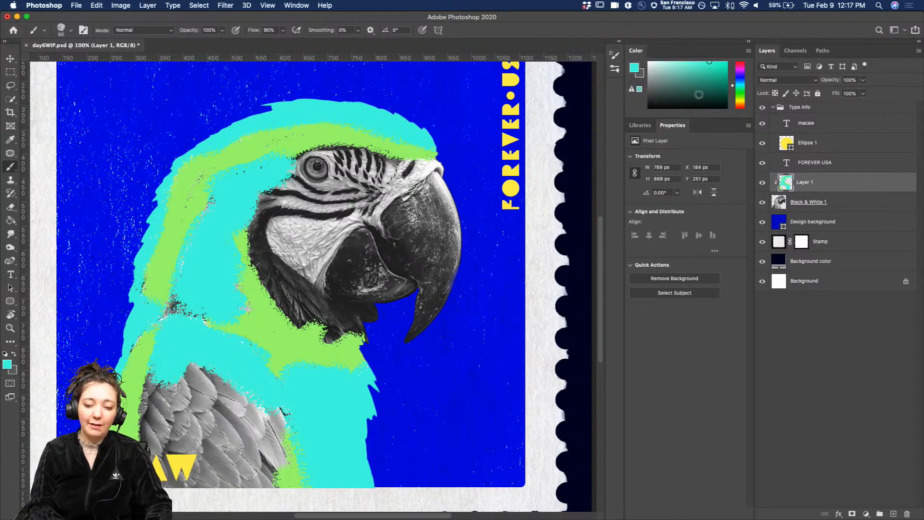
Switch the foreground color to yellow and paint the inner wing patch beside the chest and the whole beak
left_click(742, 101)
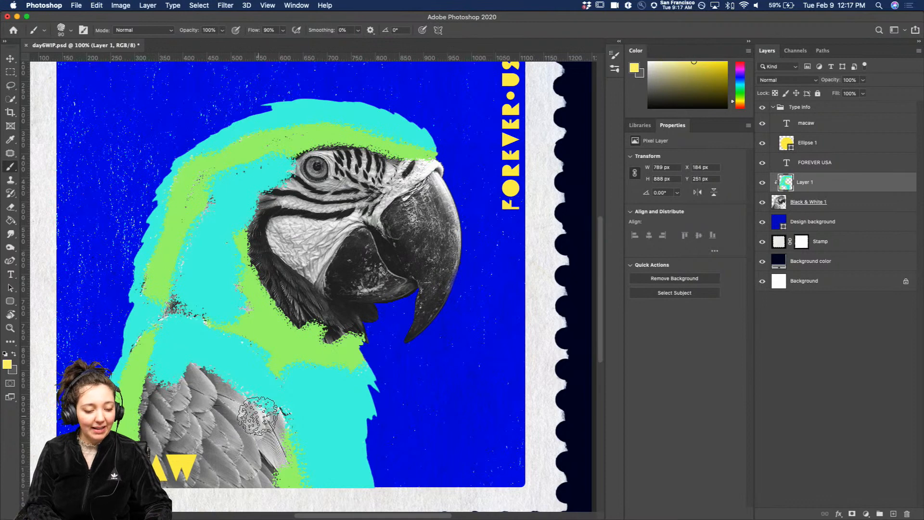
mouse_move(272, 415)
left_mouse_down()
mouse_move(257, 480)
mouse_move(243, 408)
mouse_move(224, 485)
mouse_move(208, 383)
left_mouse_up()
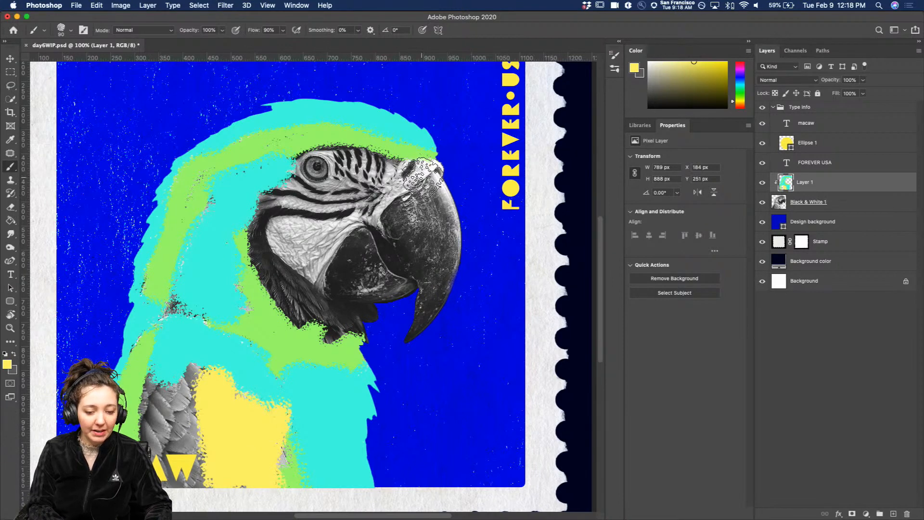
mouse_move(435, 173)
left_mouse_down()
mouse_move(460, 224)
mouse_move(466, 287)
mouse_move(429, 342)
mouse_move(421, 310)
mouse_move(375, 296)
mouse_move(356, 281)
mouse_move(356, 265)
mouse_move(368, 239)
mouse_move(390, 239)
mouse_move(407, 211)
mouse_move(444, 187)
mouse_move(396, 291)
mouse_move(468, 230)
mouse_move(459, 289)
mouse_move(428, 227)
mouse_move(380, 286)
mouse_move(421, 235)
left_mouse_up()
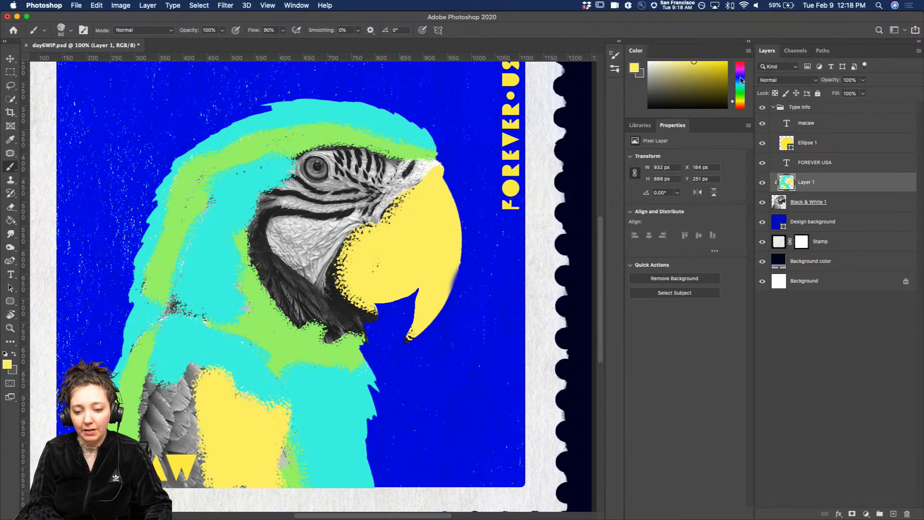
Switch the foreground color to medium blue and paint the dark feathers around the cheek and throat and the remaining gray wing feathers
left_click(740, 79)
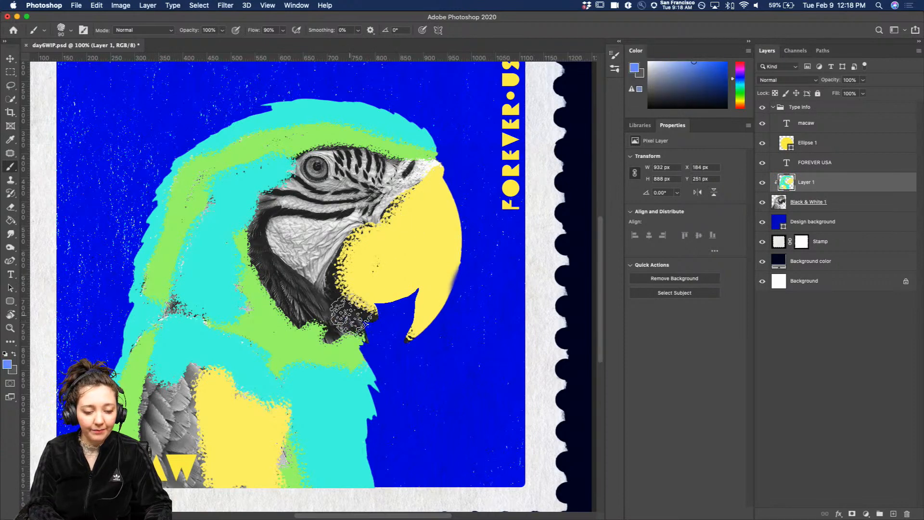
mouse_move(350, 316)
left_mouse_down()
mouse_move(331, 293)
mouse_move(313, 315)
mouse_move(280, 283)
mouse_move(255, 227)
left_mouse_up()
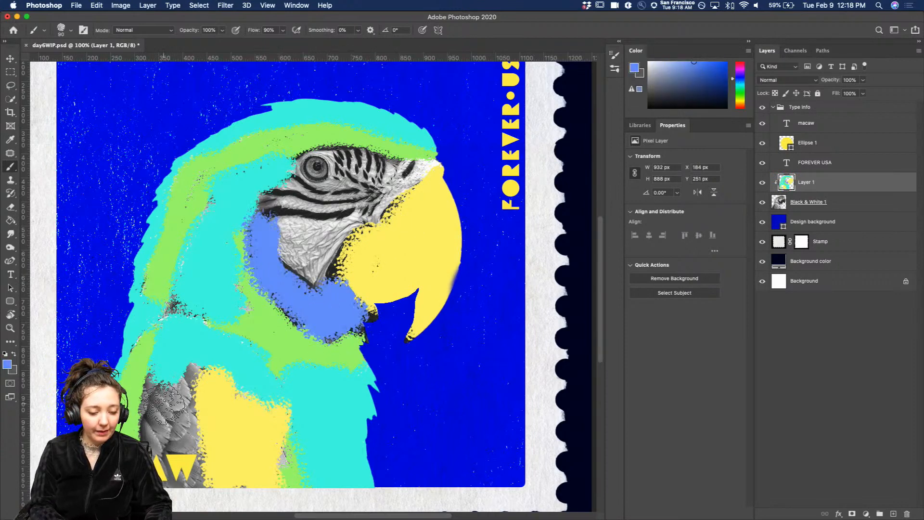
mouse_move(163, 403)
left_mouse_down()
mouse_move(191, 385)
mouse_move(195, 493)
mouse_move(182, 415)
mouse_move(168, 399)
left_mouse_up()
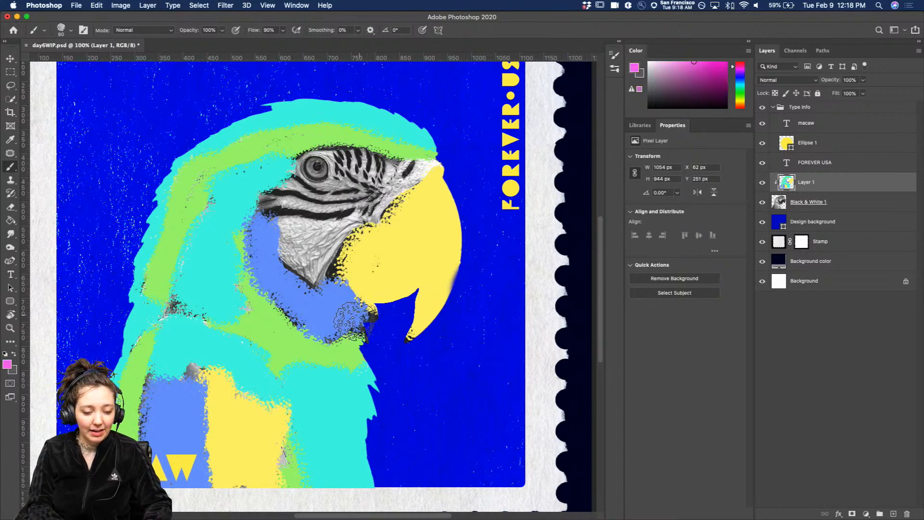
Enlarge the brush to 125 px and paint pink on the back of the neck, across the upper chest and over the lower wing
key("bracketright")
key("bracketright")
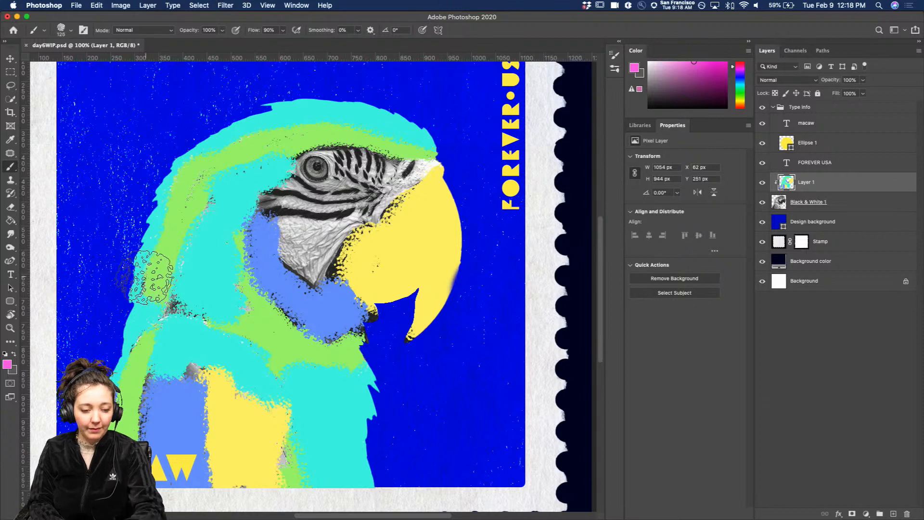
left_click_drag(118, 333, 115, 269)
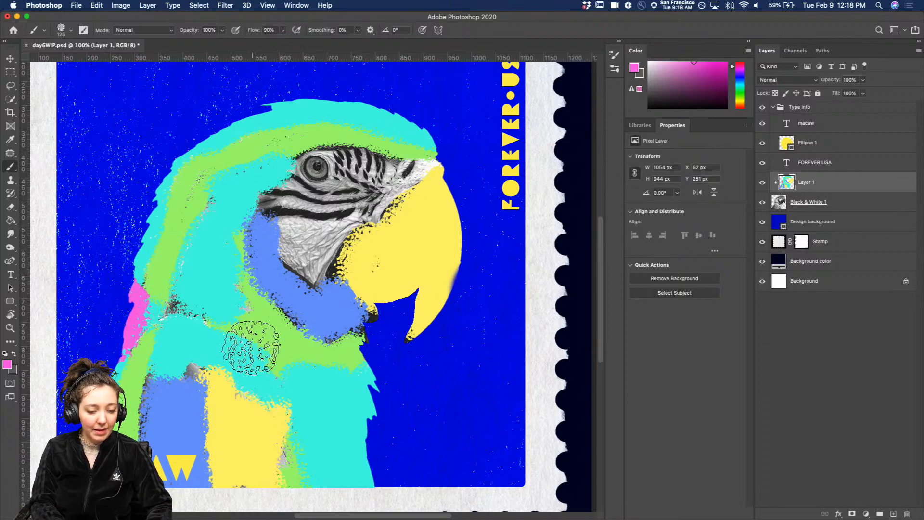
mouse_move(251, 347)
left_mouse_down()
mouse_move(284, 337)
mouse_move(366, 419)
left_mouse_up()
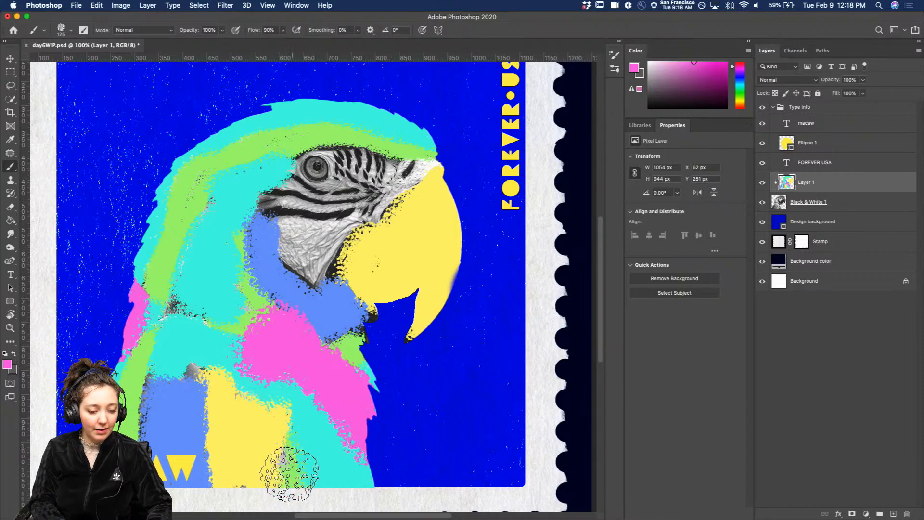
left_click_drag(288, 474, 226, 462)
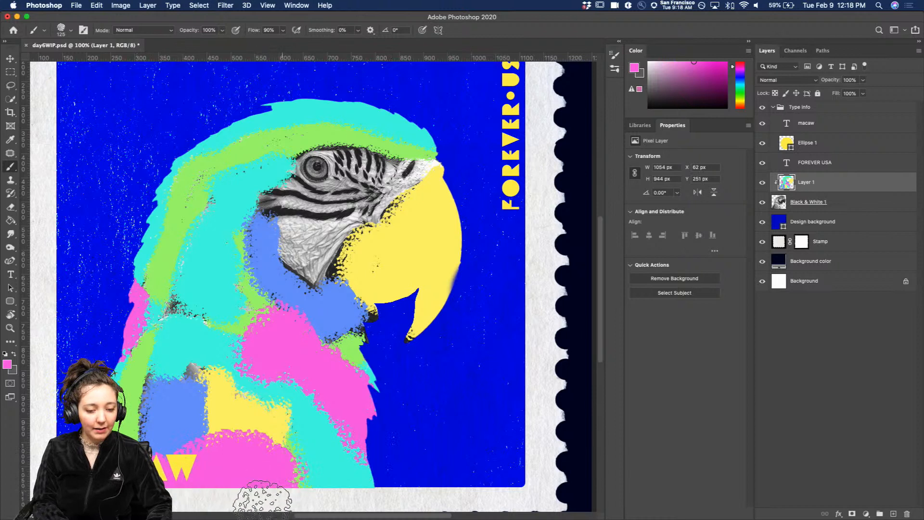
Sample the turquoise from the plumage and paint over the macaw's eye with a 45 px brush
left_click(741, 88)
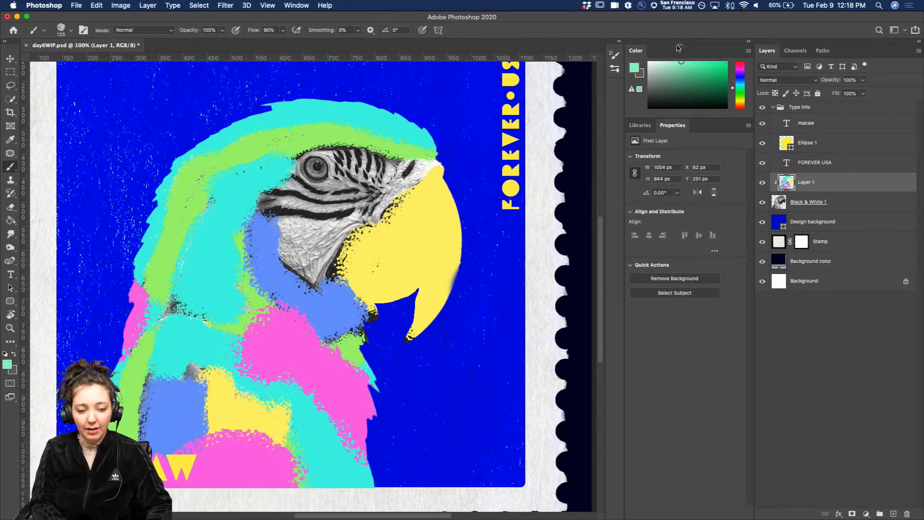
key("i")
key("b")
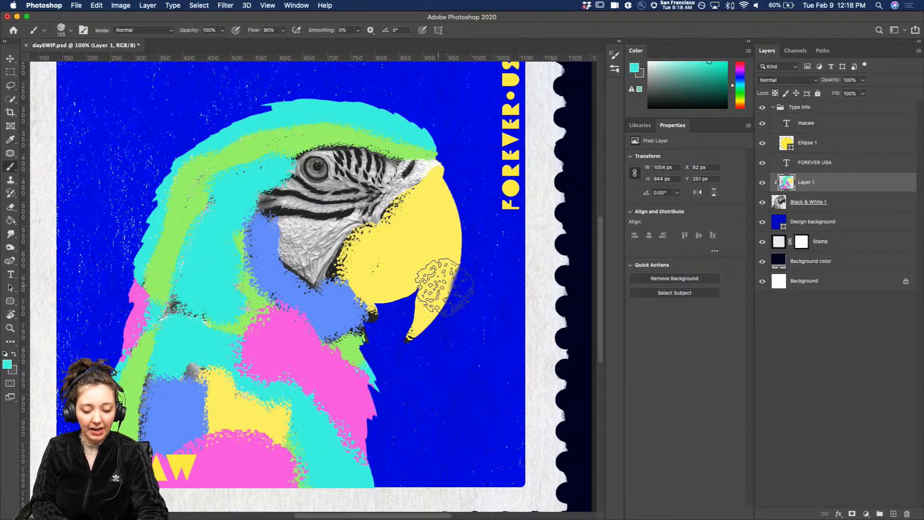
left_click_drag(314, 168, 316, 166)
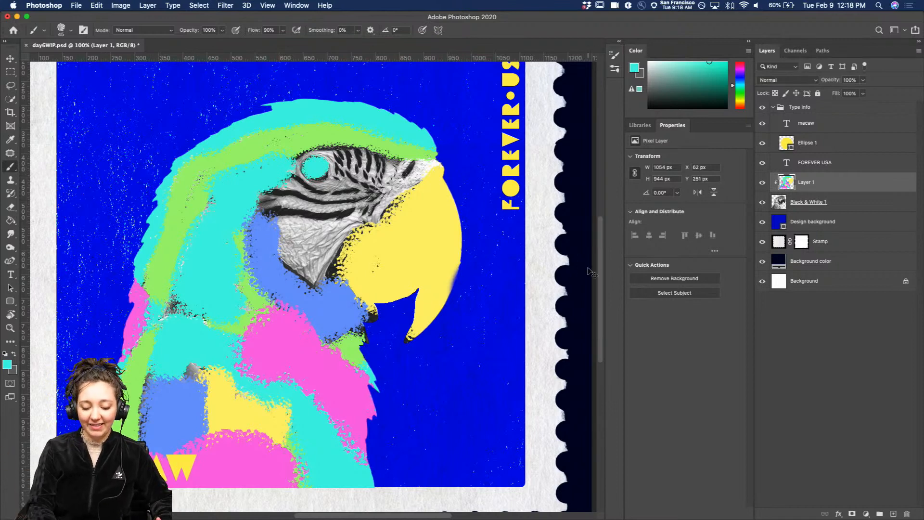
Set the blend mode of the painted layer, Layer 1, to Color
key("super+minus")
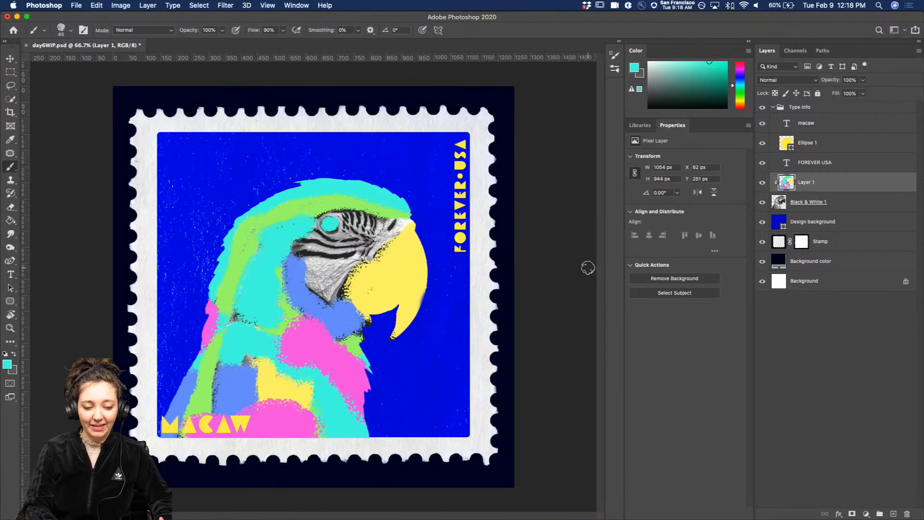
left_click(784, 81)
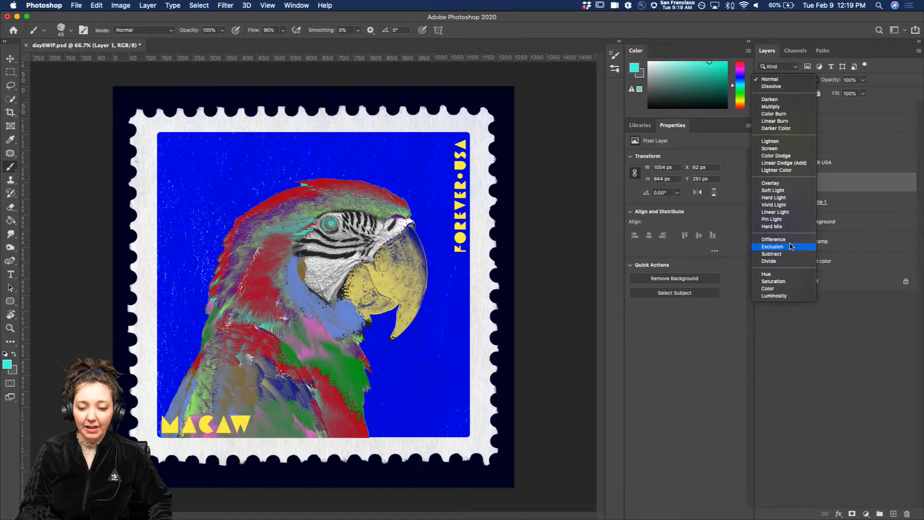
left_click(778, 289)
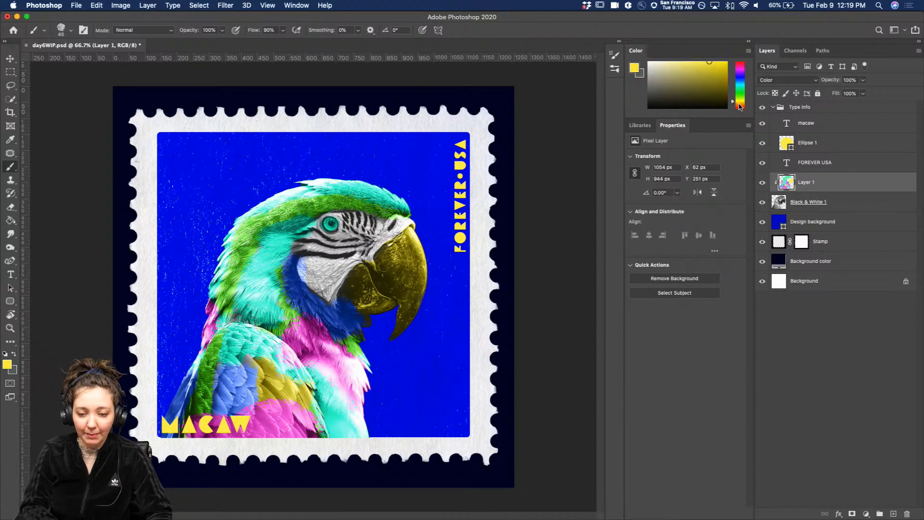
Set the foreground color to orange, enlarge the brush to 125 px and paint over the blue wing feathers down to the MACAW lettering
left_click_drag(740, 104, 740, 103)
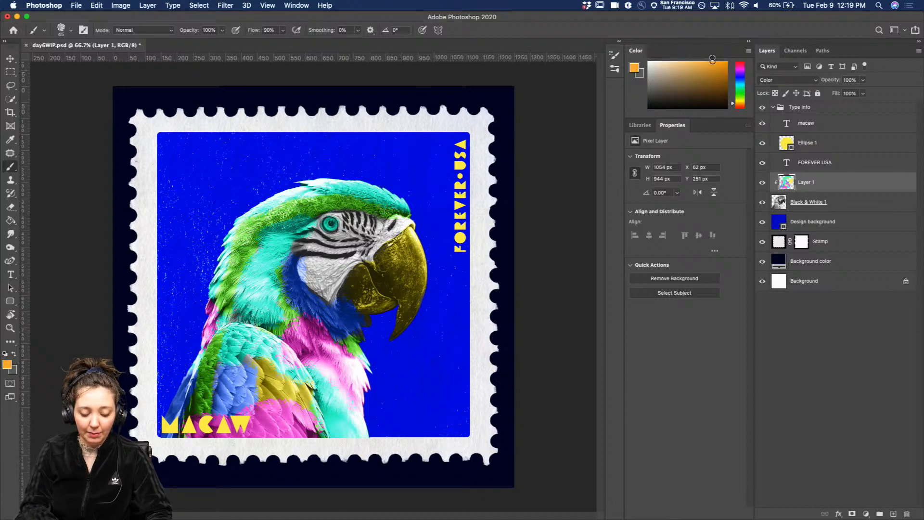
key("bracketright")
key("bracketright")
key("bracketright")
key("bracketright")
key("bracketright")
key("bracketright")
key("bracketright")
left_click_drag(235, 370, 212, 409)
mouse_move(212, 449)
left_mouse_down()
mouse_move(219, 424)
mouse_move(247, 433)
mouse_move(238, 437)
left_mouse_up()
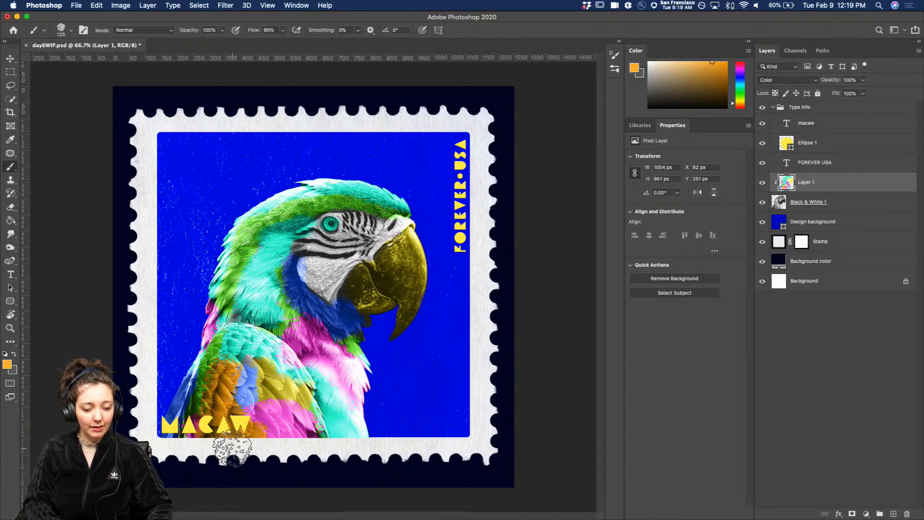
Paint orange accents on the macaw's chest, the wing's outer edge and the back of the neck
mouse_move(315, 294)
left_mouse_down()
mouse_move(319, 276)
mouse_move(385, 226)
left_mouse_up()
key("super+z")
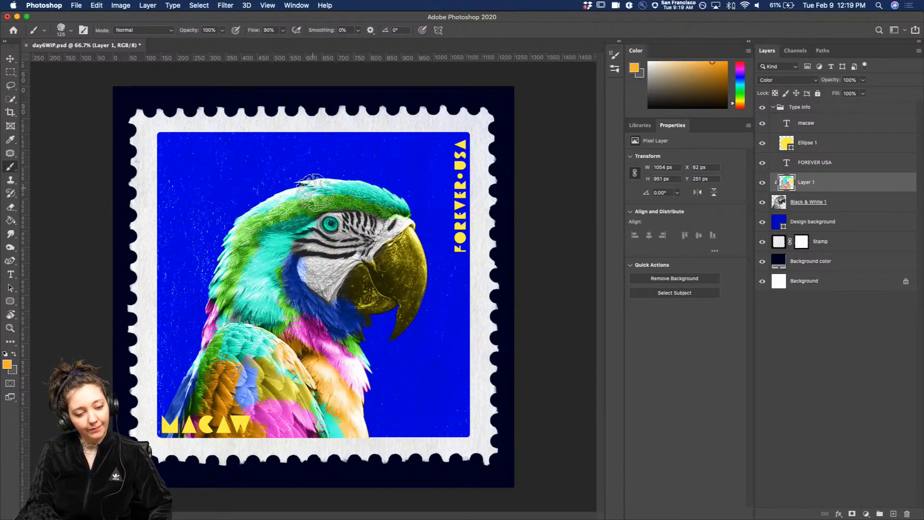
mouse_move(210, 325)
left_mouse_down()
mouse_move(230, 327)
mouse_move(158, 438)
mouse_move(161, 469)
mouse_move(208, 351)
mouse_move(247, 305)
mouse_move(255, 264)
left_mouse_up()
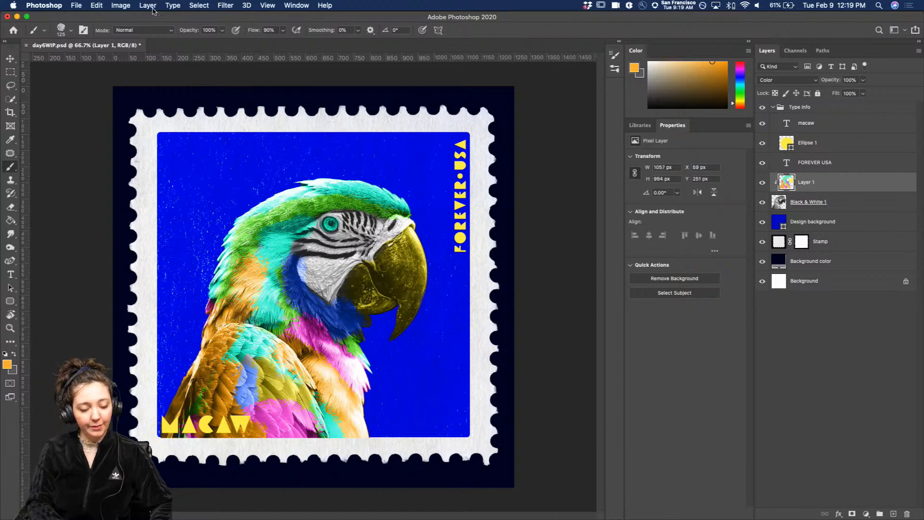
Choose the last halftone brush in the Special Effects Brushes set and enlarge it to 200 px
left_click(70, 33)
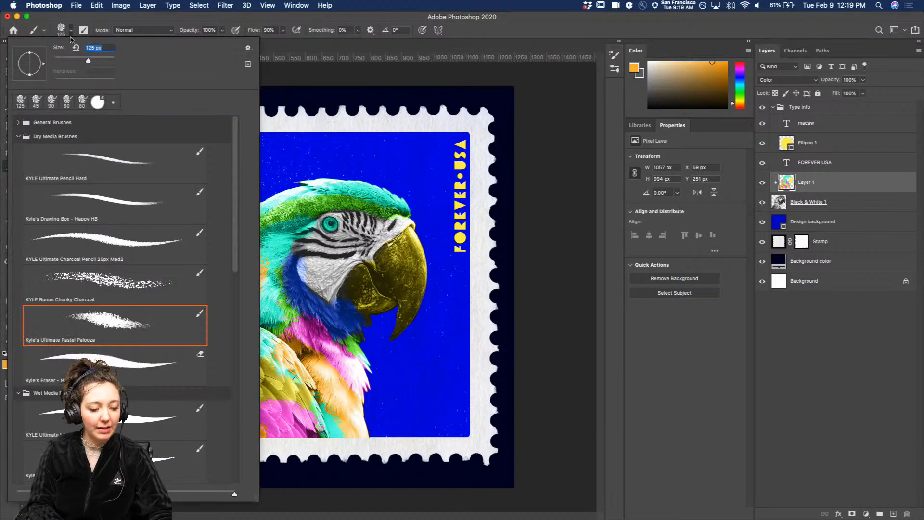
scroll(70, 321, "down", 10)
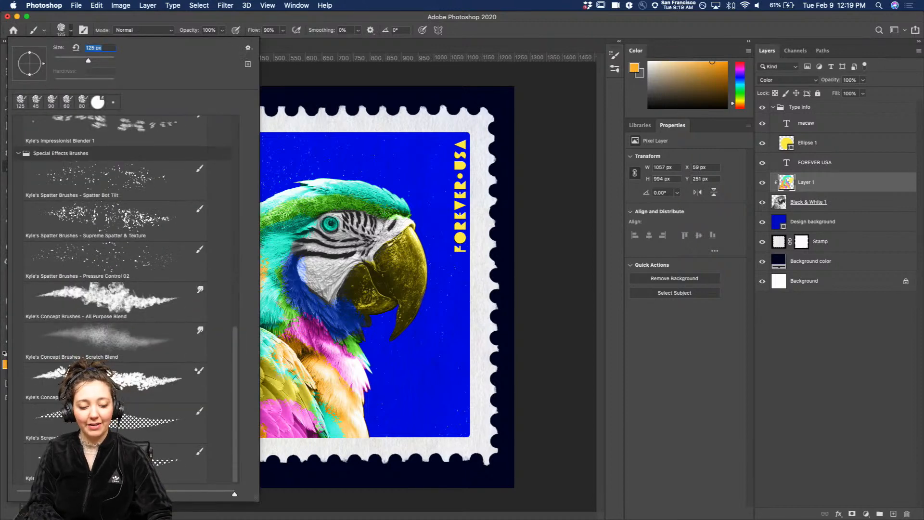
left_click(102, 463)
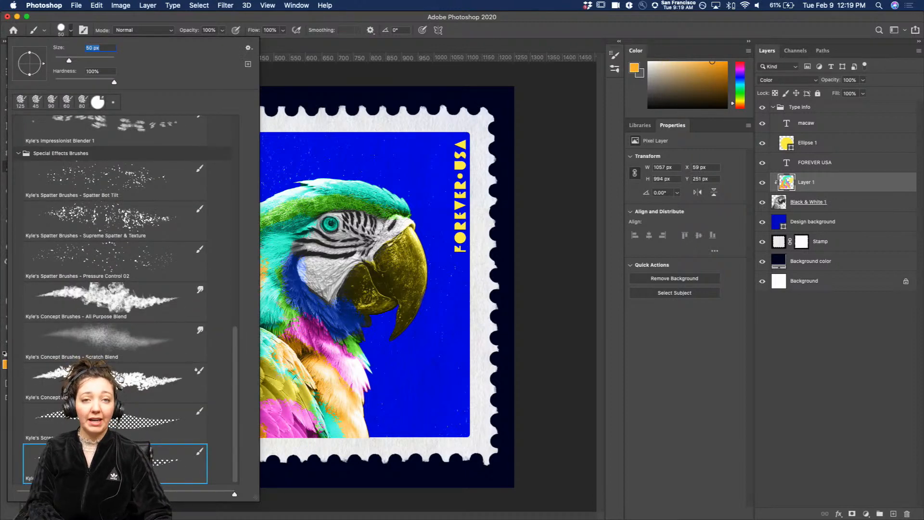
left_click(538, 337)
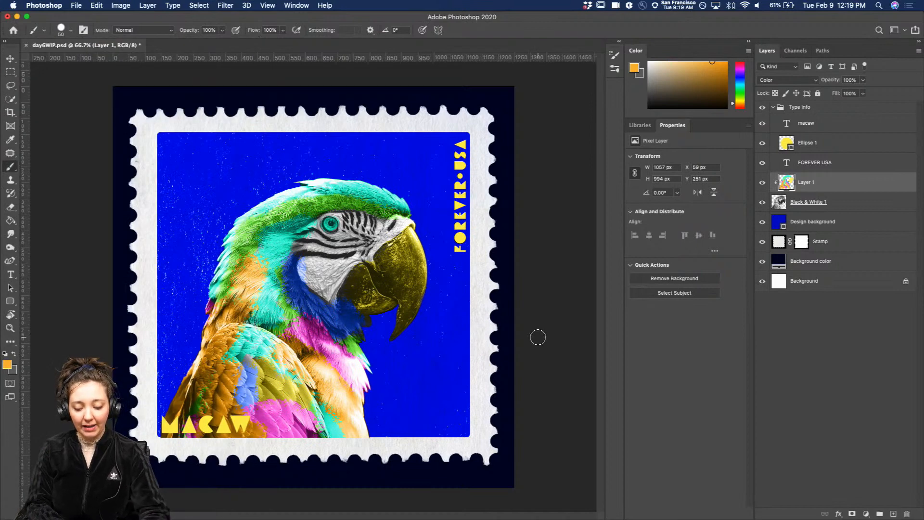
key("bracketright")
key("bracketright")
key("bracketright")
key("bracketright")
key("bracketright")
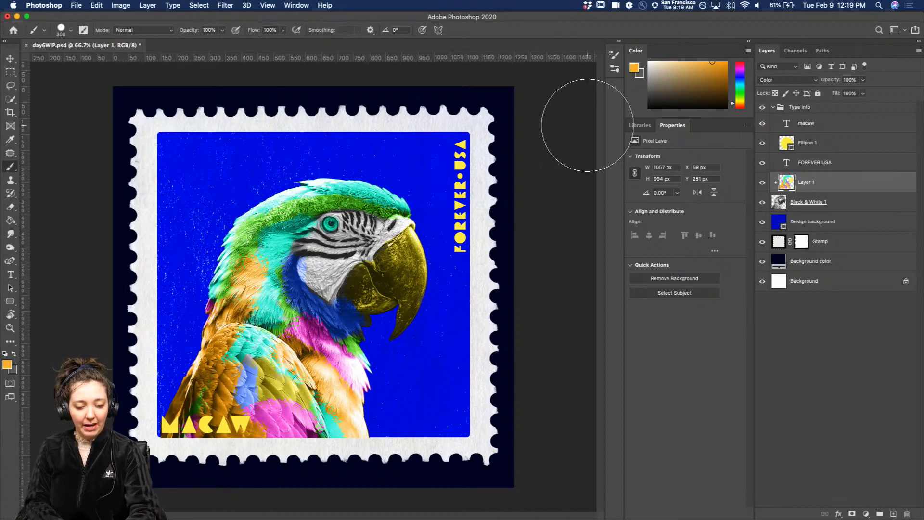
Sample pink from the lower wing and paint a pink halftone texture over the wing, chest, head and beak with the brush at 300 px
key("i")
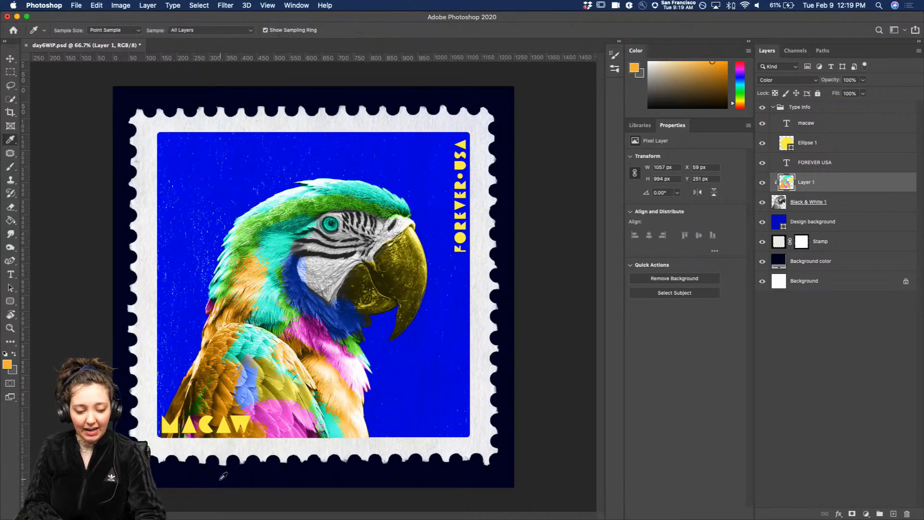
left_click(272, 412)
key("b")
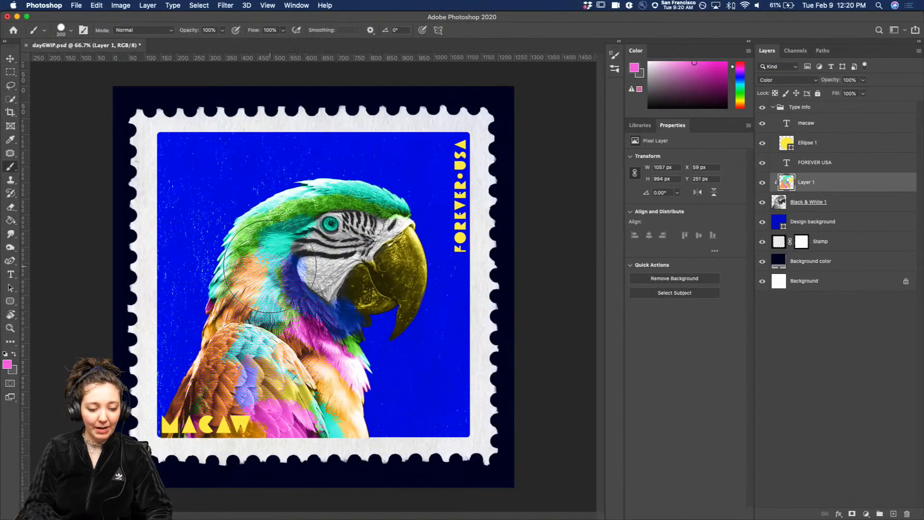
key("super+z")
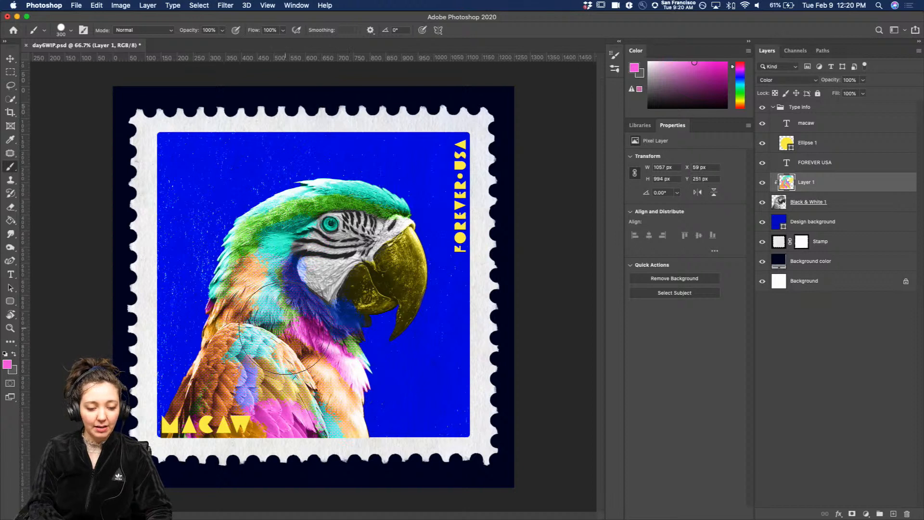
left_click_drag(312, 306, 370, 291)
key("super+z")
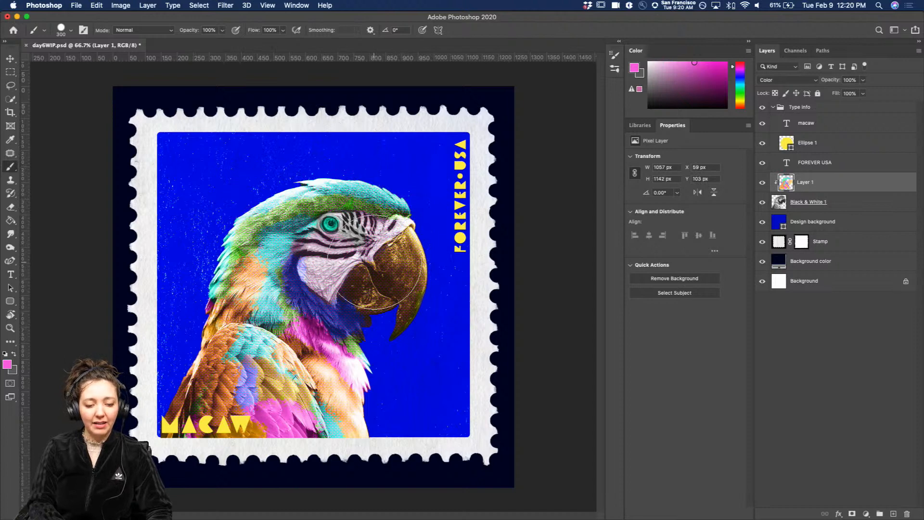
Add a new layer above the painted color layer and switch to the Polygonal Lasso tool
mouse_move(31, 516)
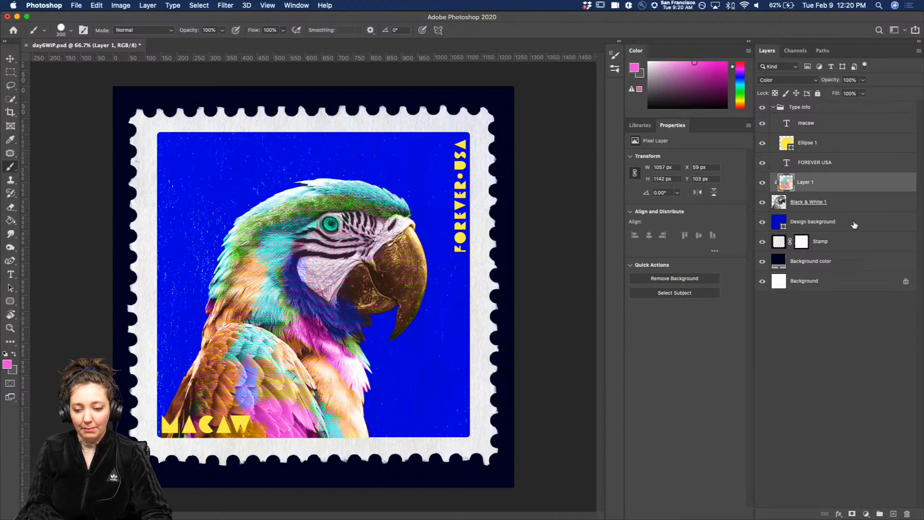
left_click(894, 514)
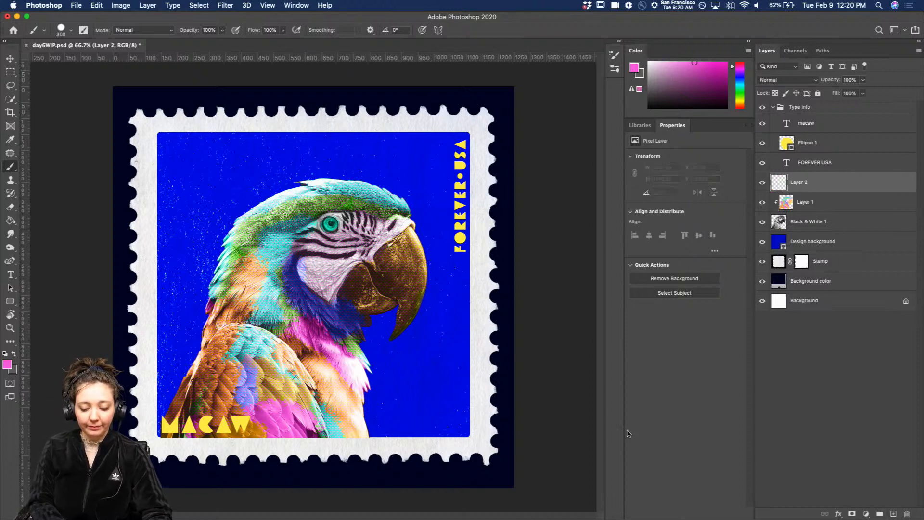
key("l")
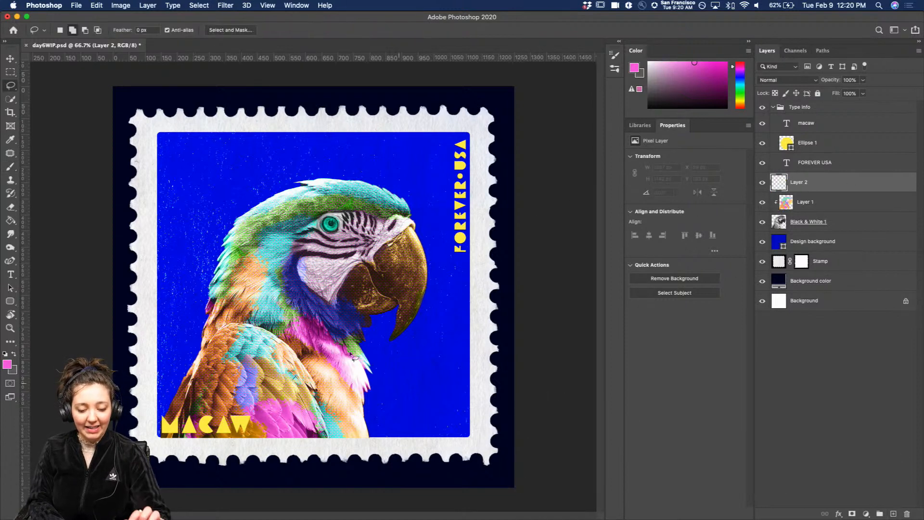
right_click(6, 91)
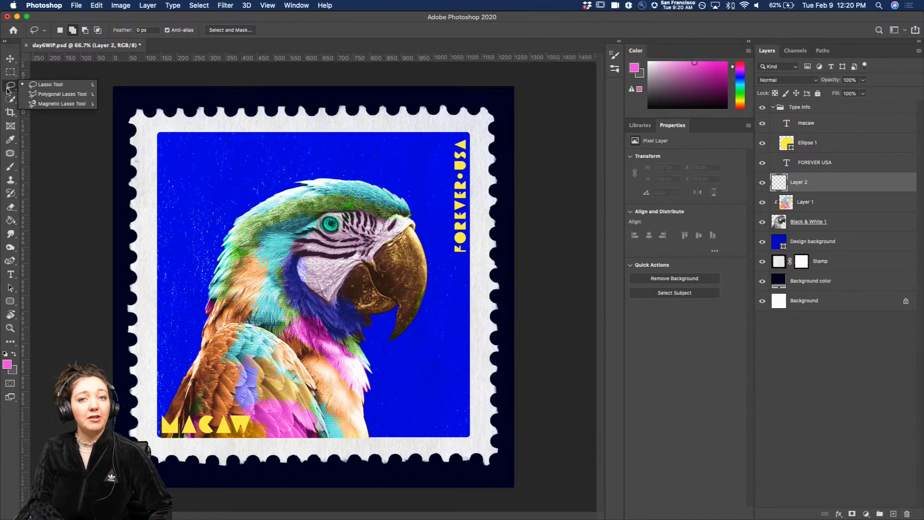
left_click(63, 94)
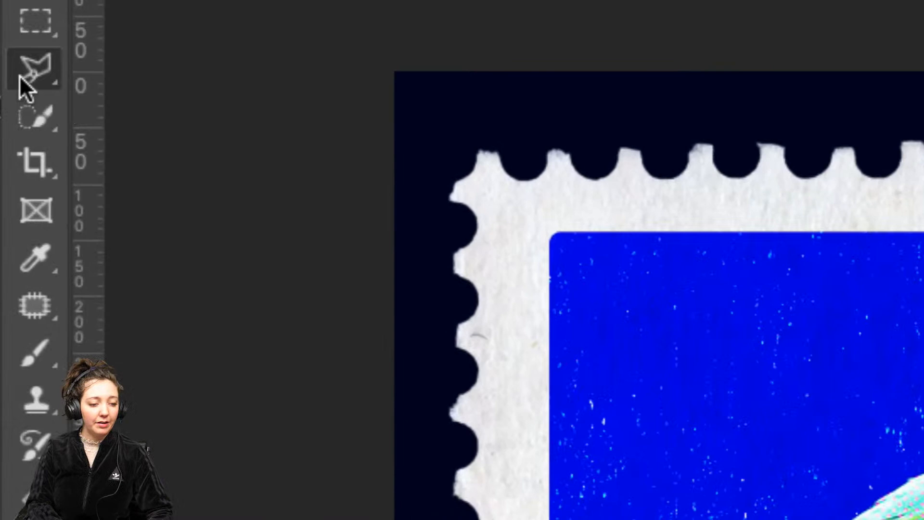
Switch to the Lasso tool and draw freehand ray-shaped selections around the macaw, from beside its back over its head to its beak
right_click(19, 76)
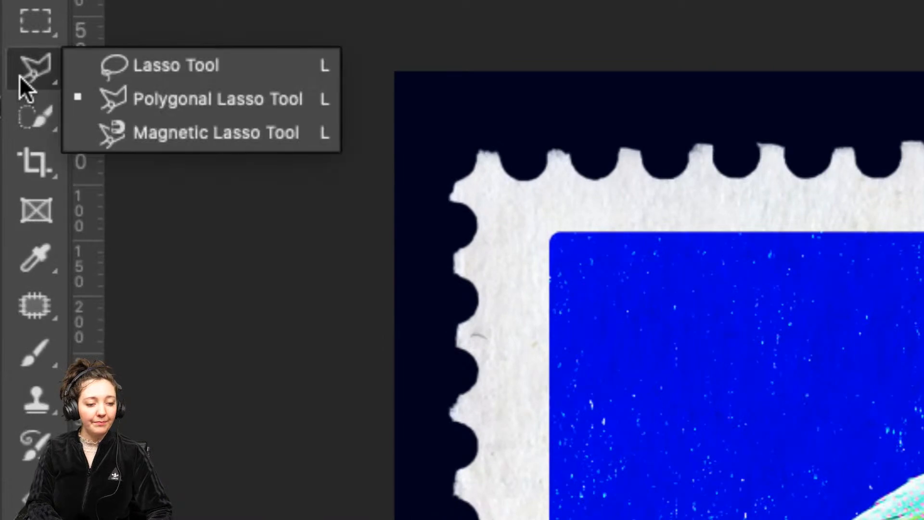
left_click(154, 62)
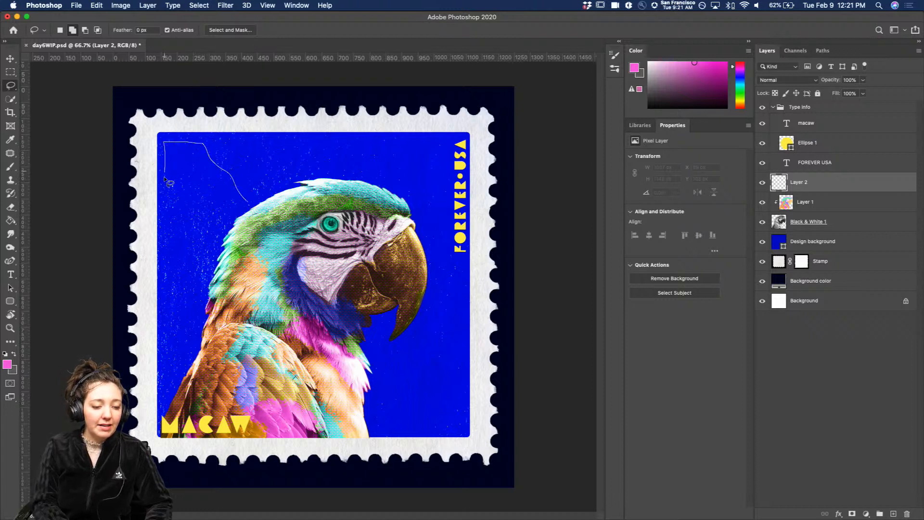
mouse_move(231, 212)
left_mouse_down()
mouse_move(211, 225)
mouse_move(179, 217)
mouse_move(169, 246)
mouse_move(218, 253)
mouse_move(197, 272)
mouse_move(168, 273)
mouse_move(168, 296)
mouse_move(202, 289)
mouse_move(208, 274)
left_mouse_up()
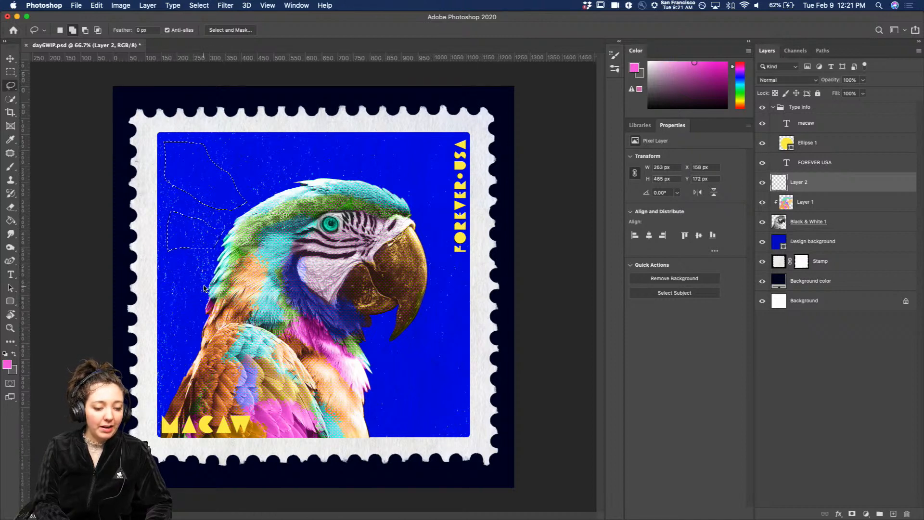
mouse_move(167, 314)
left_mouse_down()
mouse_move(160, 349)
mouse_move(199, 318)
mouse_move(164, 391)
left_mouse_up()
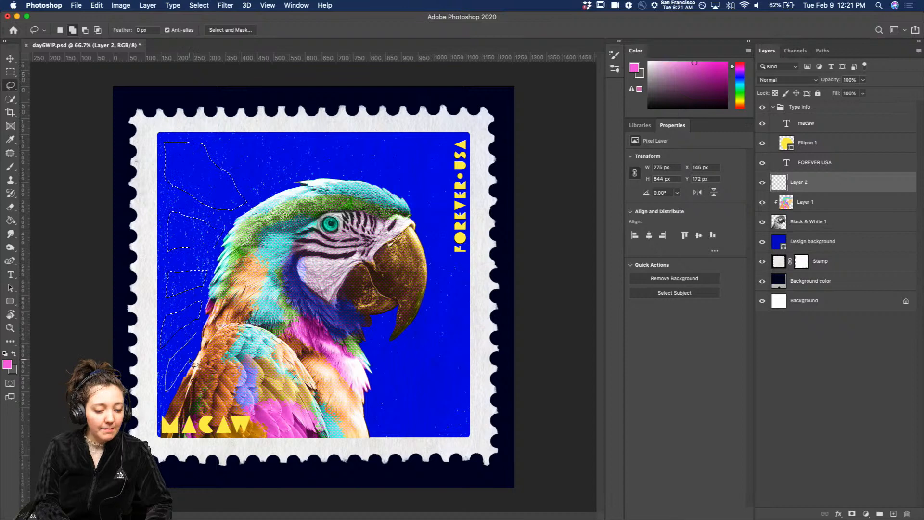
left_click_drag(191, 362, 192, 359)
mouse_move(254, 175)
left_mouse_down()
mouse_move(266, 203)
mouse_move(226, 163)
mouse_move(258, 143)
mouse_move(264, 186)
mouse_move(274, 140)
mouse_move(291, 141)
mouse_move(287, 182)
mouse_move(302, 150)
mouse_move(328, 145)
mouse_move(308, 176)
mouse_move(335, 142)
mouse_move(367, 147)
mouse_move(348, 173)
mouse_move(415, 143)
mouse_move(383, 182)
mouse_move(433, 145)
mouse_move(429, 183)
mouse_move(406, 201)
mouse_move(425, 186)
mouse_move(419, 213)
mouse_move(447, 221)
mouse_move(422, 230)
mouse_move(459, 273)
mouse_move(437, 281)
left_mouse_up()
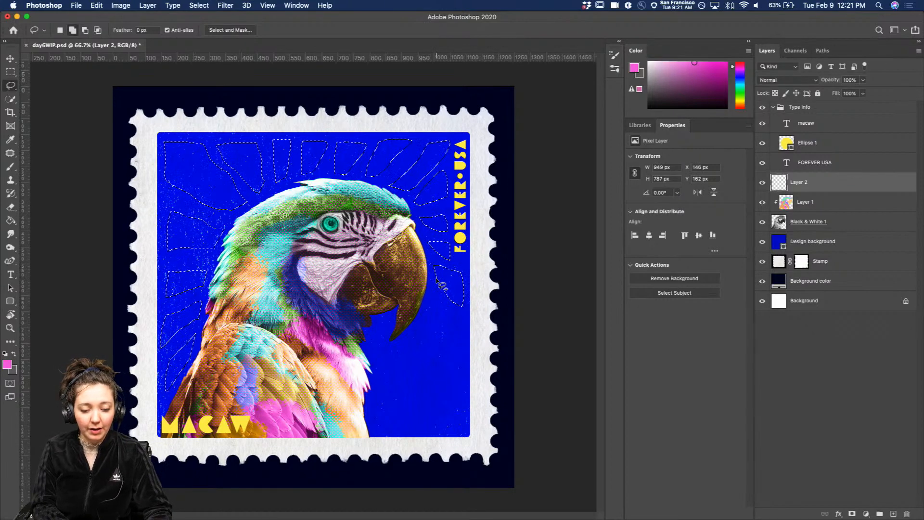
Add three ray-shaped selections with the Polygonal Lasso tool in the blue area below the beak and in front of the chest
left_click(10, 85)
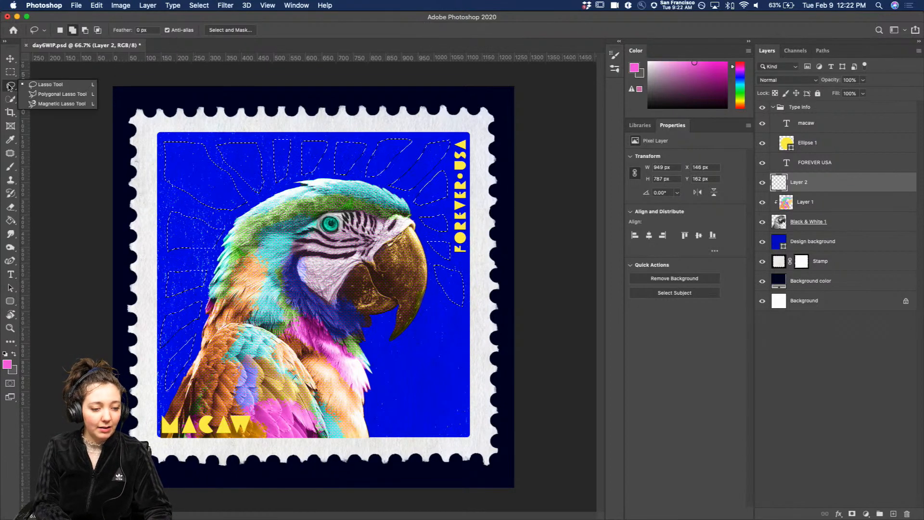
left_click(53, 94)
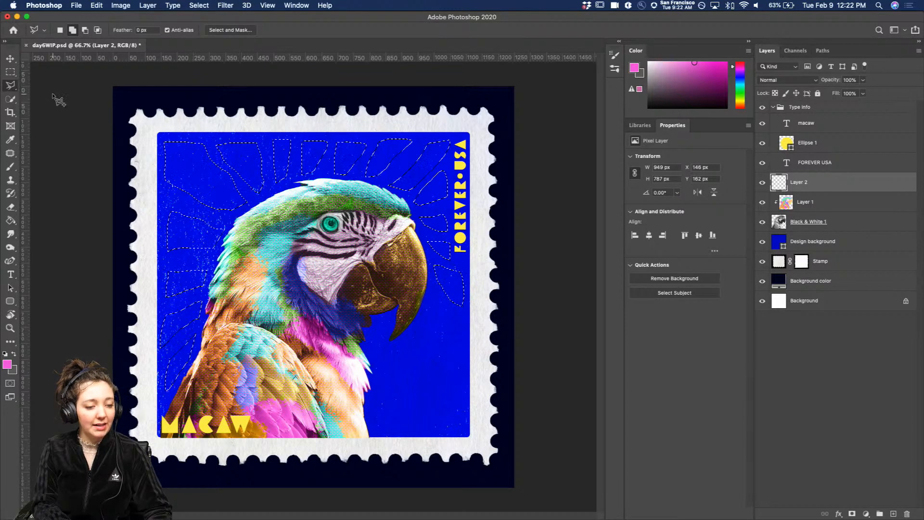
left_click(434, 291)
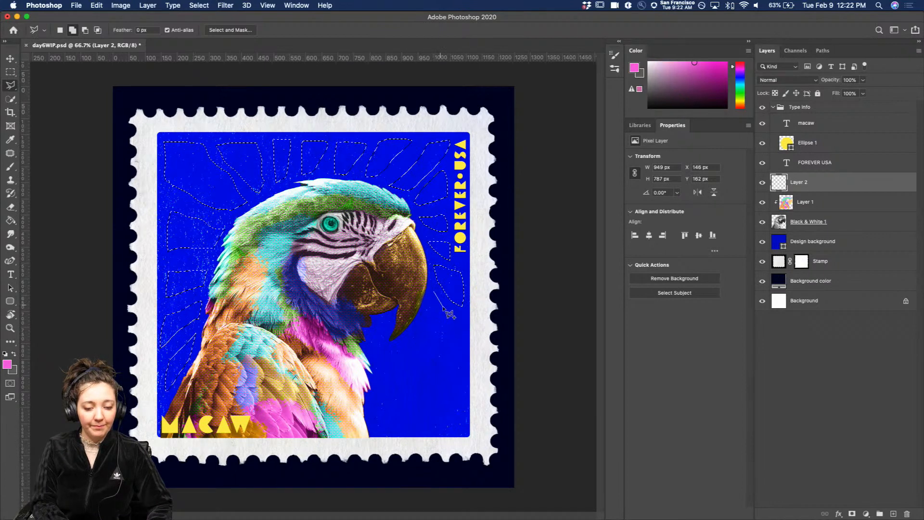
left_click(465, 337)
left_click(464, 357)
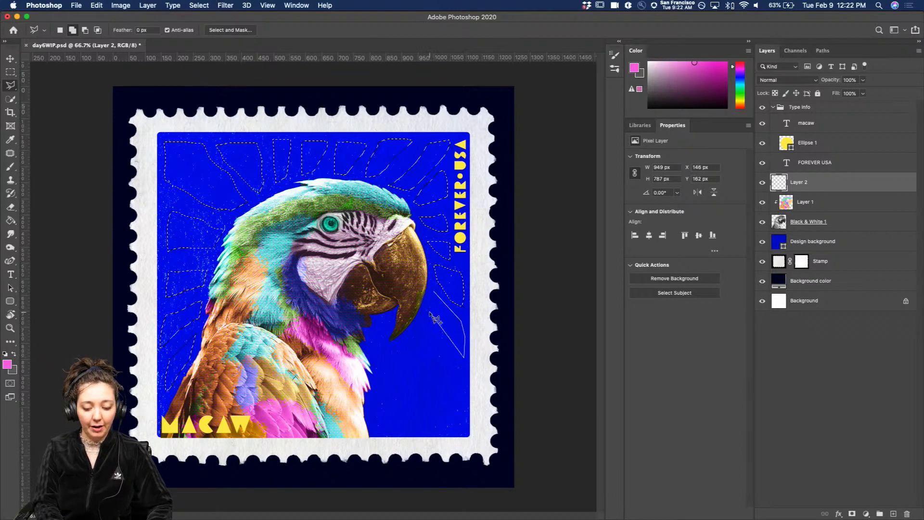
double_click(430, 314)
left_click(412, 331)
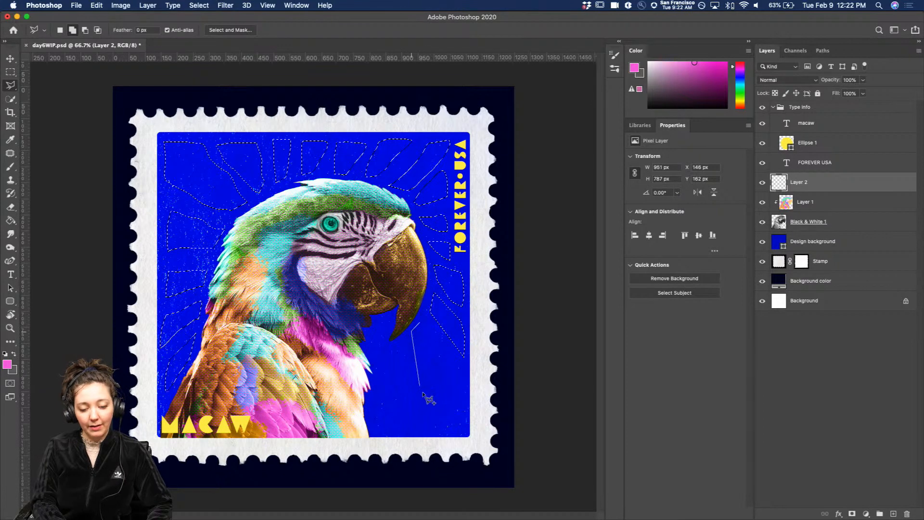
left_click(429, 393)
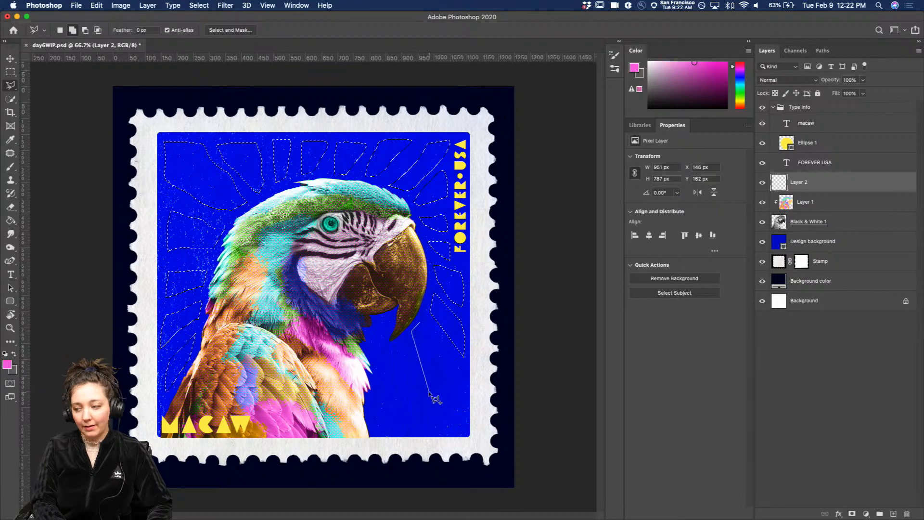
left_click(462, 423)
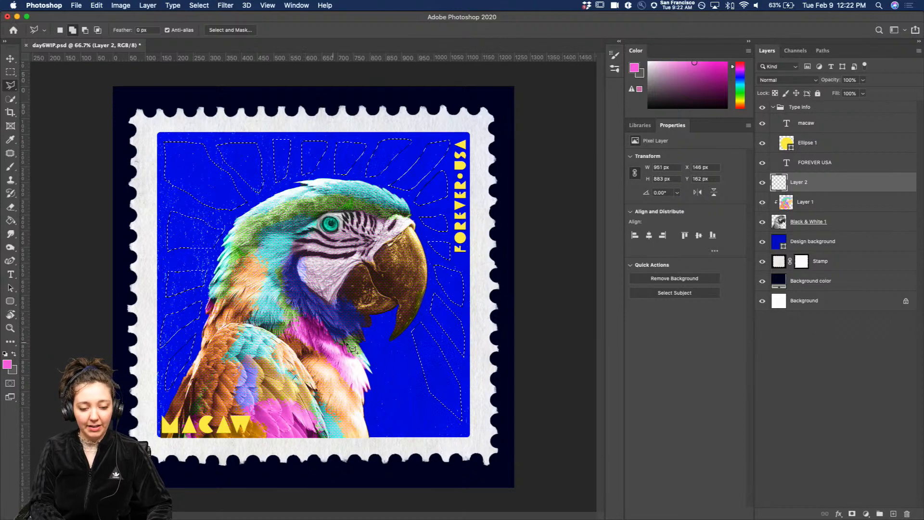
left_click(391, 350)
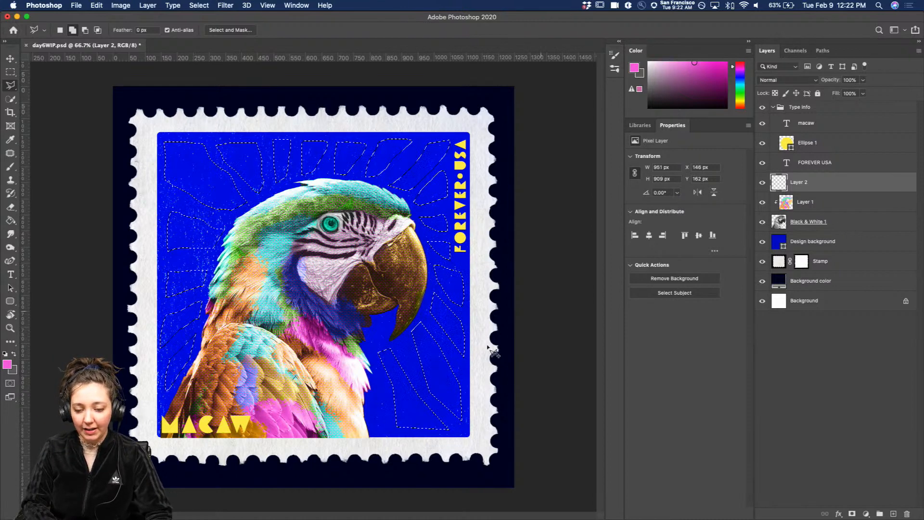
Fill the selected rays with blue sampled from the stamp background, deselect, and set the ray layer's blend mode to Linear Dodge (Add)
key("i")
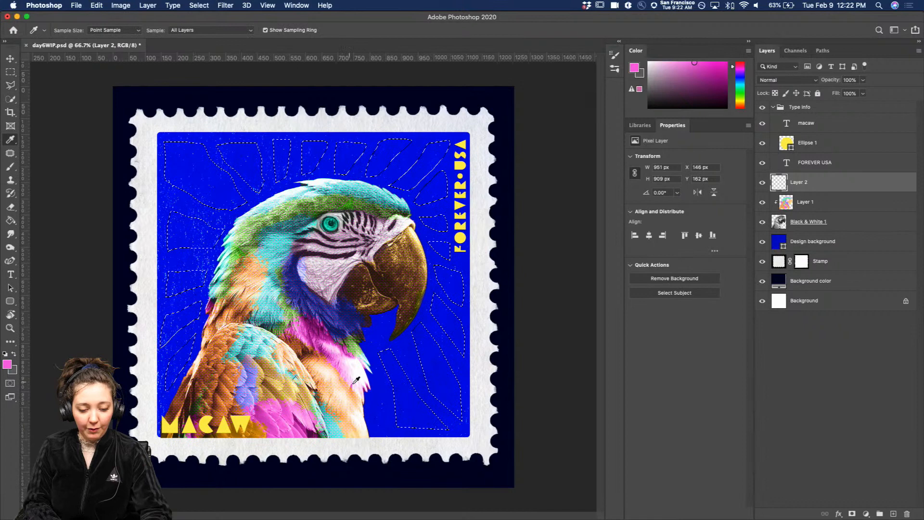
left_click(380, 390)
key("b")
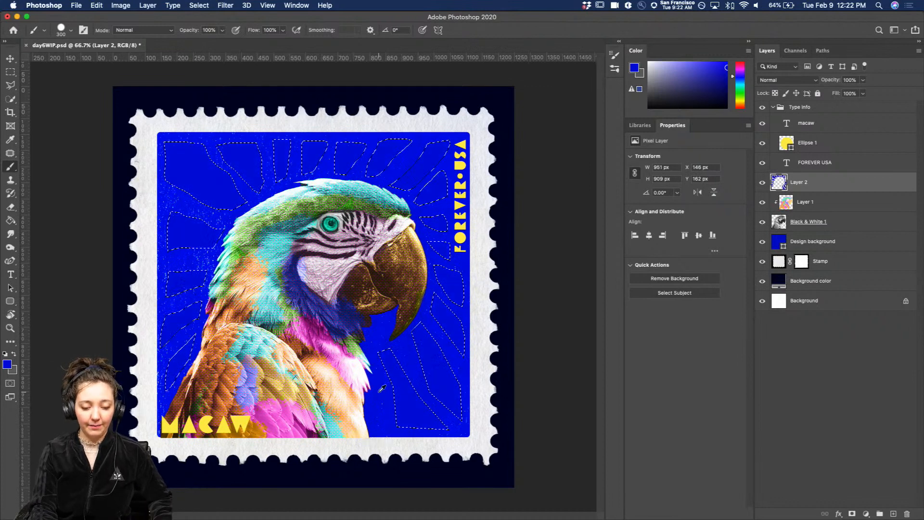
key("super+d")
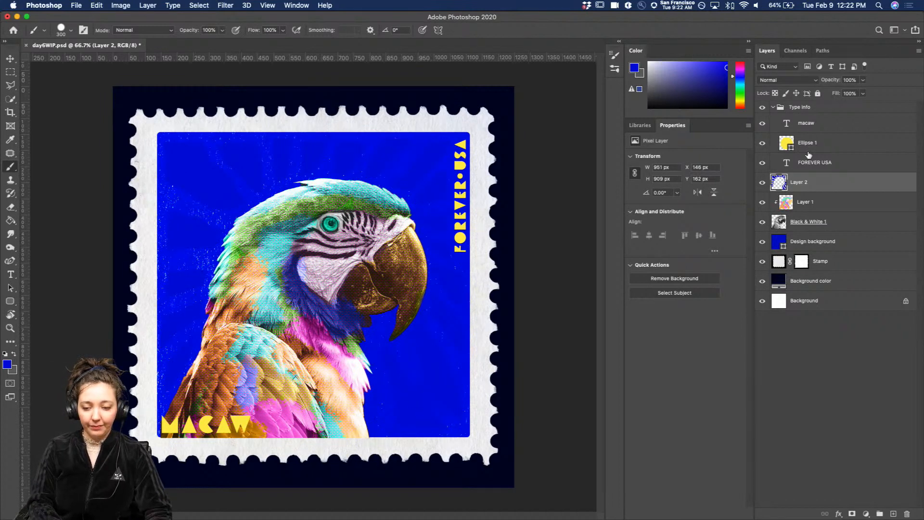
left_click(788, 82)
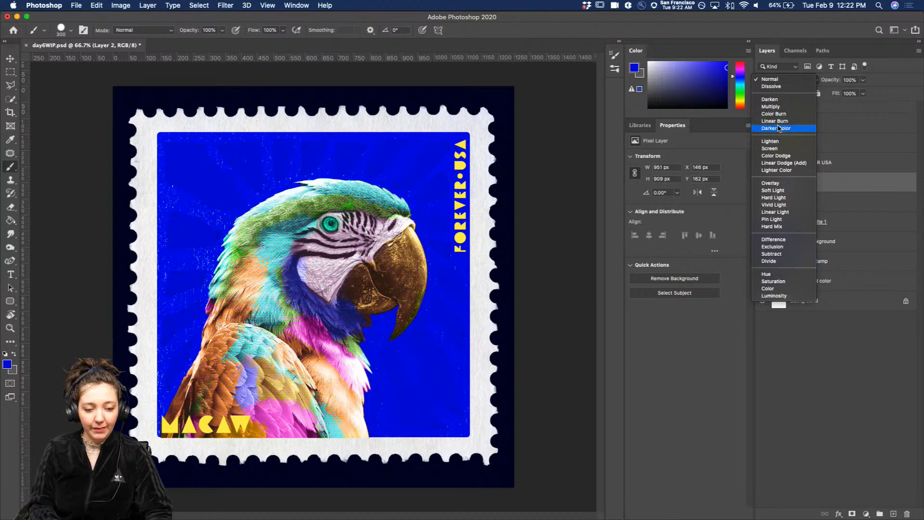
left_click(775, 163)
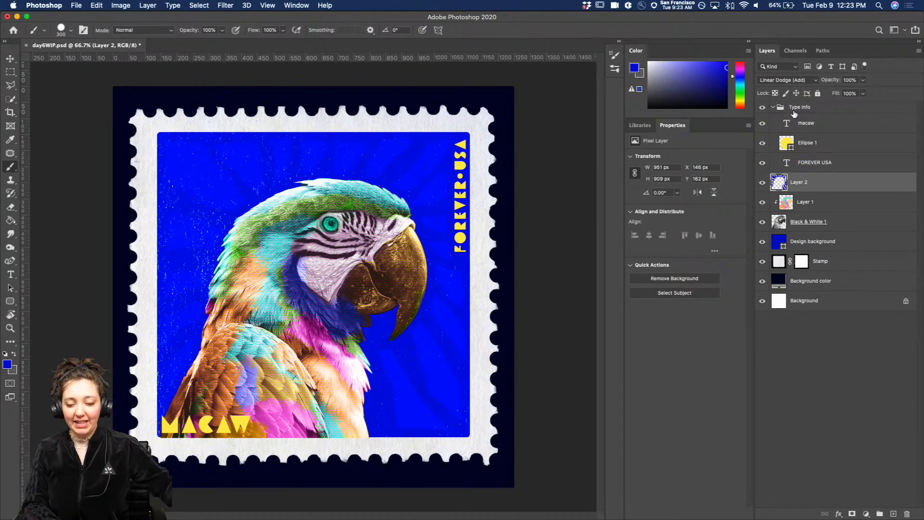
Add a new layer above the rays and fill it with gray #878787
left_click(893, 513)
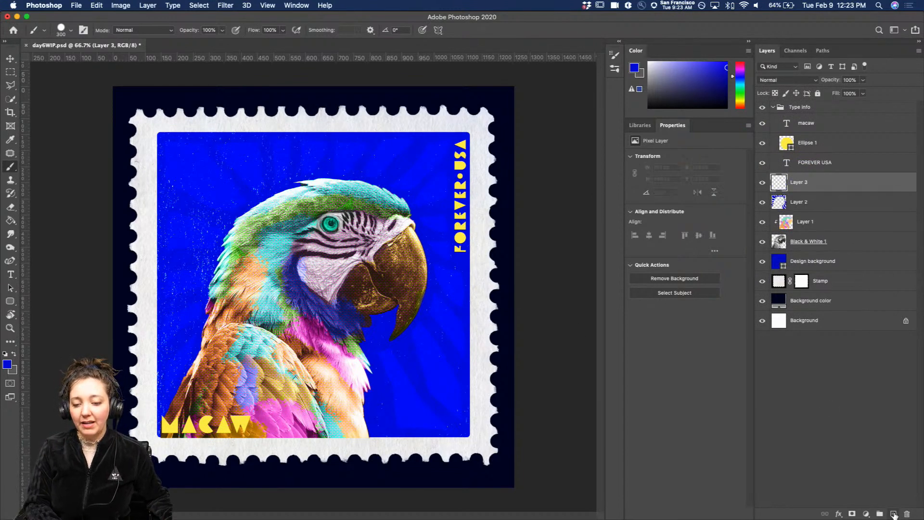
left_click(7, 365)
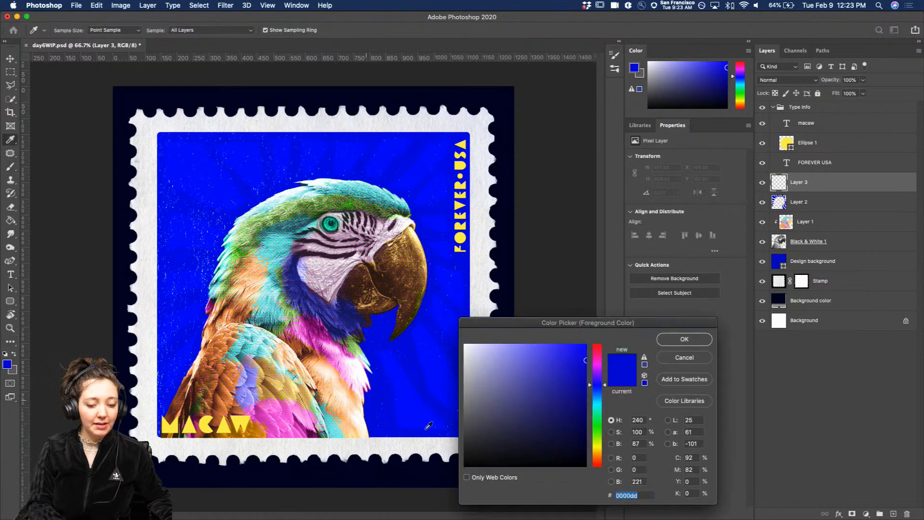
left_click(465, 401)
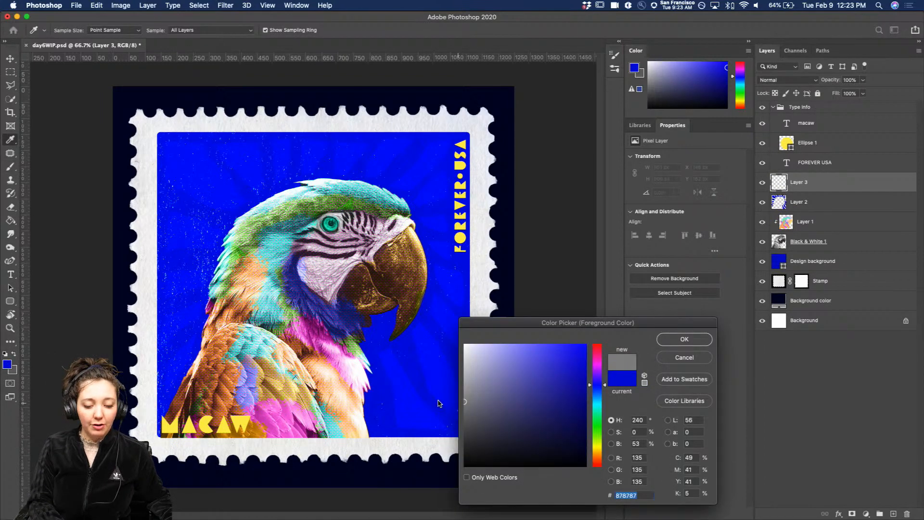
left_click(683, 339)
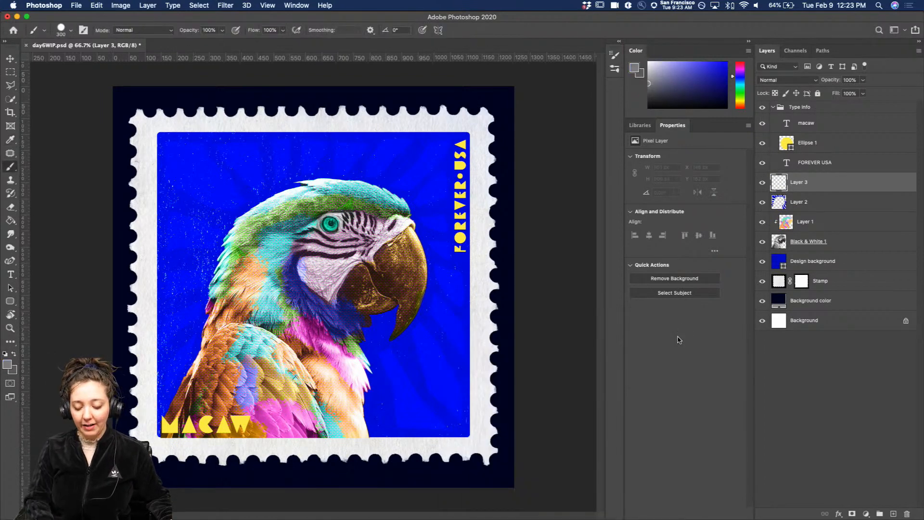
key("alt+BackSpace")
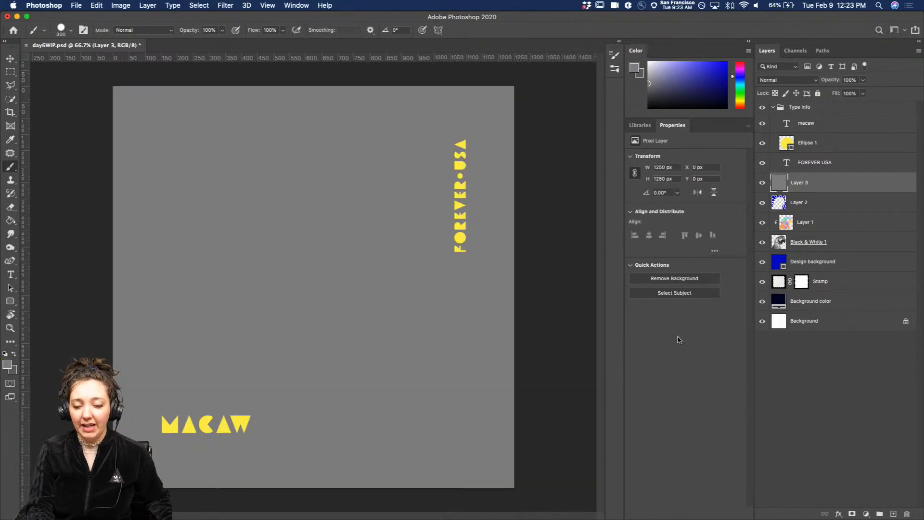
Apply Add Noise to the gray layer with an amount of 371.77%, Gaussian distribution and Monochromatic enabled
left_click(224, 4)
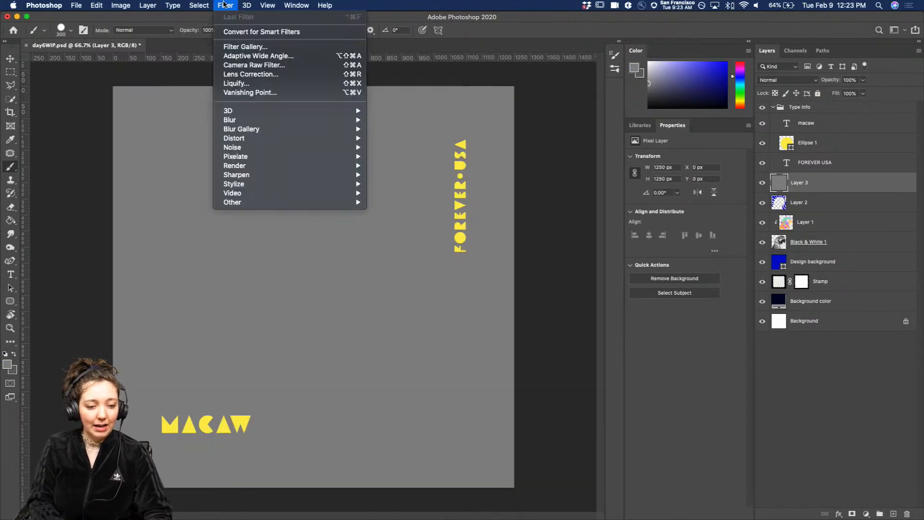
mouse_move(354, 147)
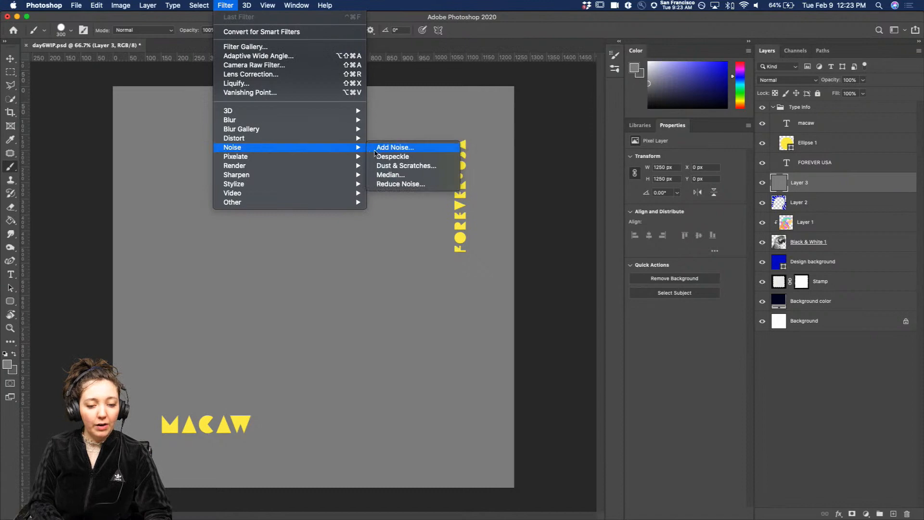
left_click(394, 147)
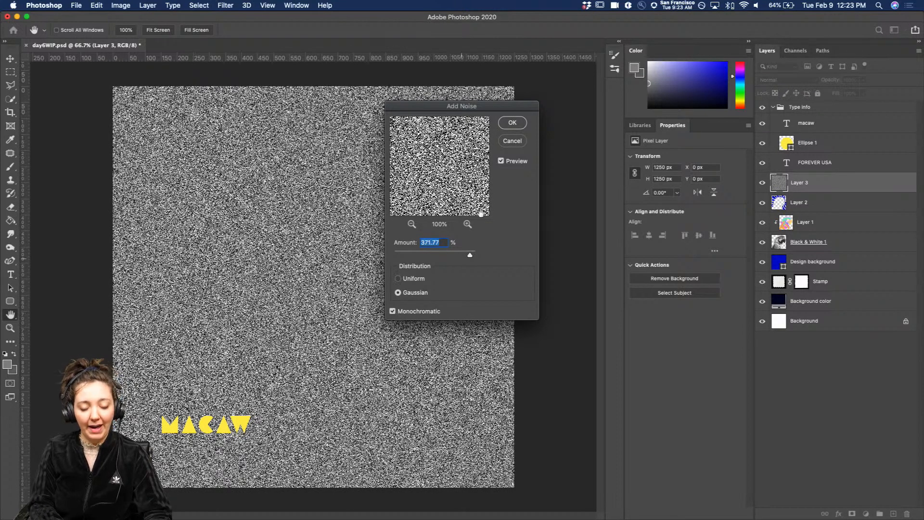
left_click(512, 123)
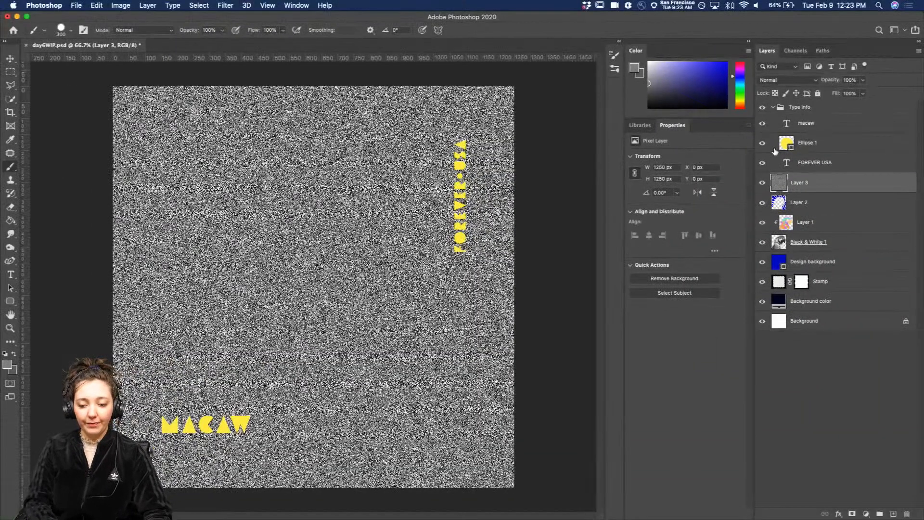
Move the noise layer above the Type info group, and set its blend mode to Overlay and its fill to 63%
left_click_drag(789, 179, 790, 105)
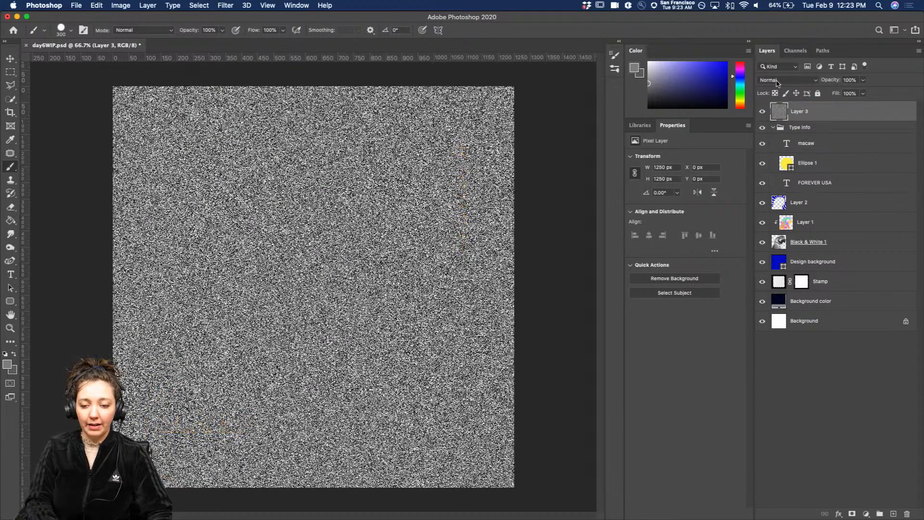
left_click(777, 81)
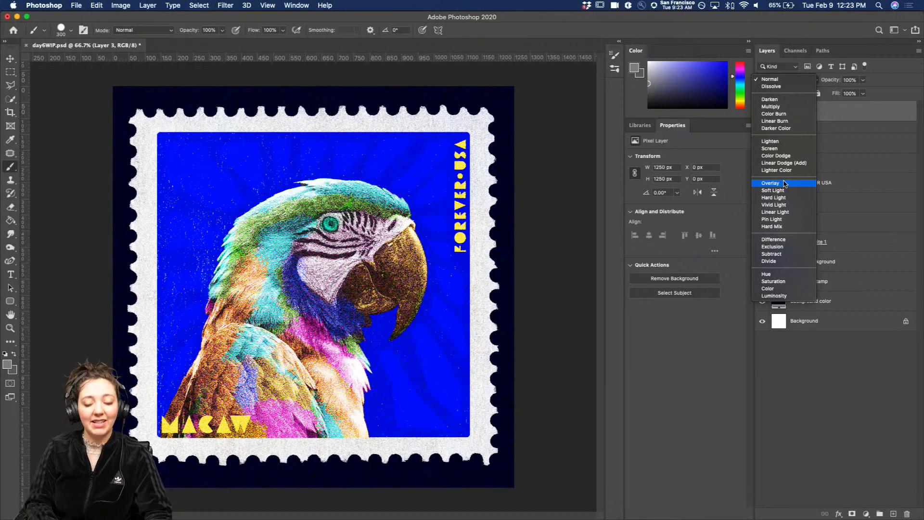
left_click(785, 184)
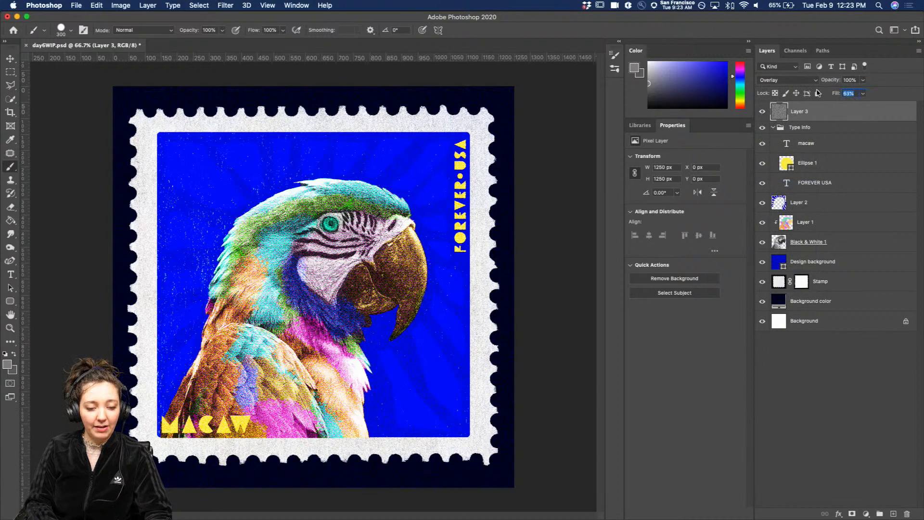
left_click(764, 110)
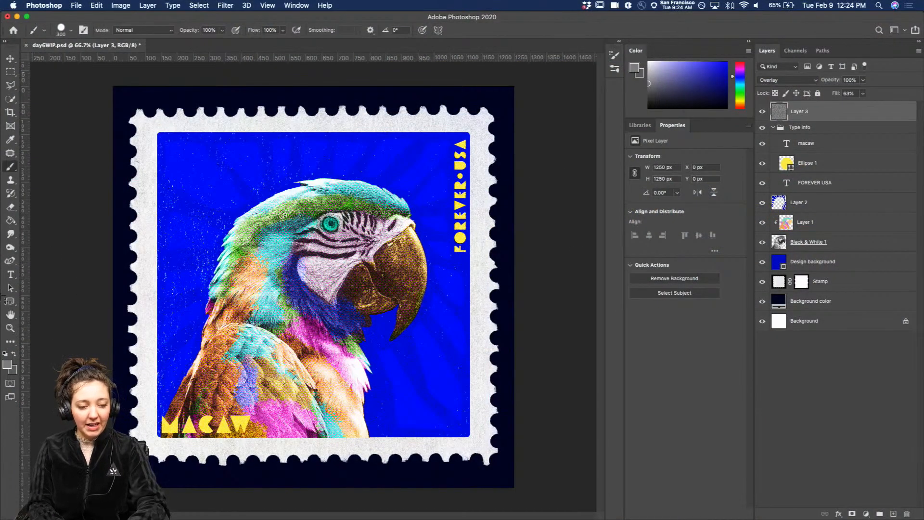
Capture a screenshot of the whole macaw stamp canvas
left_click_drag(118, 90, 508, 492)
left_click_drag(510, 485, 512, 486)
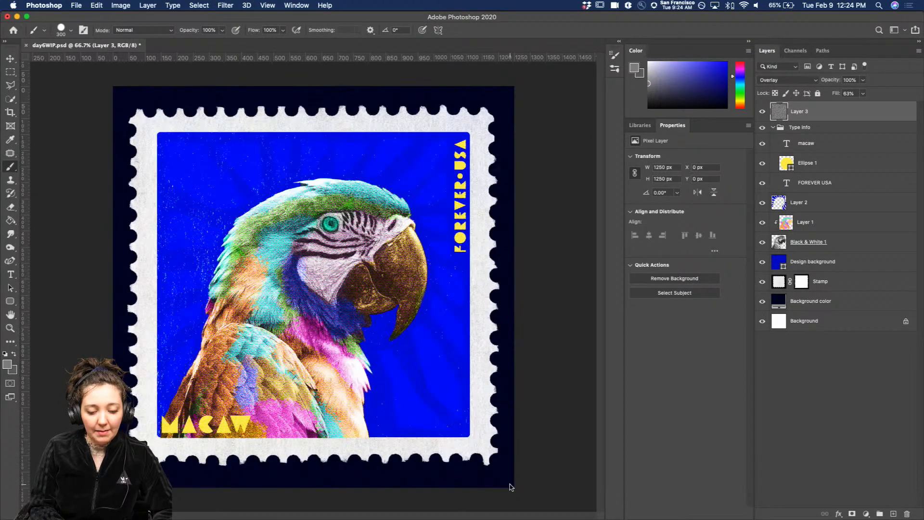
Switch to Discord and browse the stamp posts in the challenge channel, enlarging the orange double-exposure elephant stamp
left_click(435, 512)
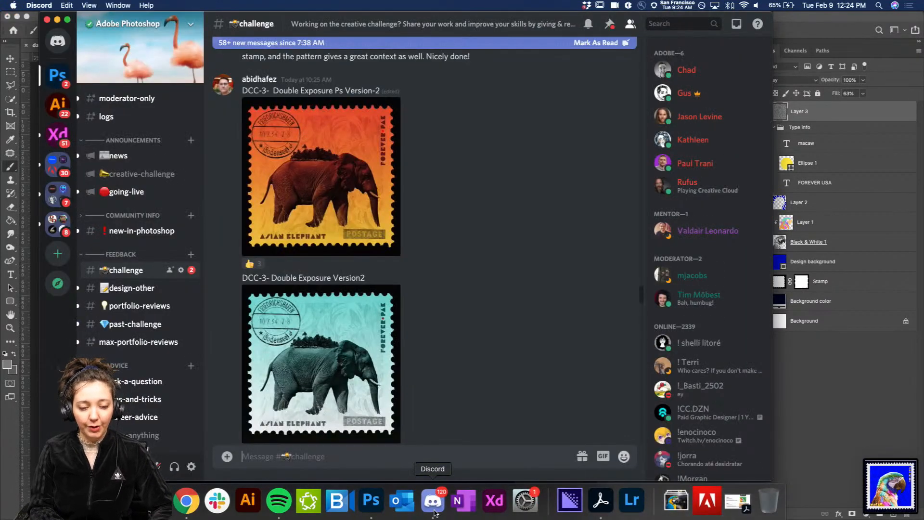
scroll(450, 324, "up", 5)
scroll(460, 251, "up", 10)
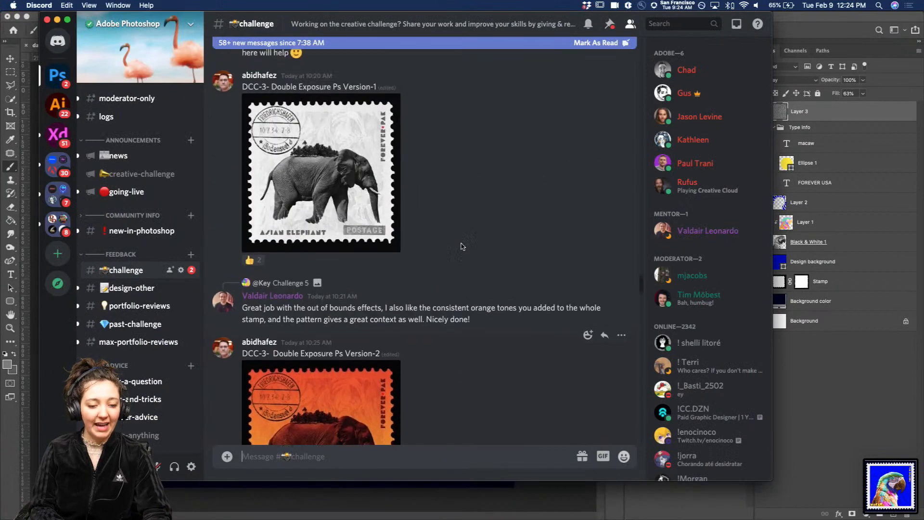
scroll(461, 246, "up", 3)
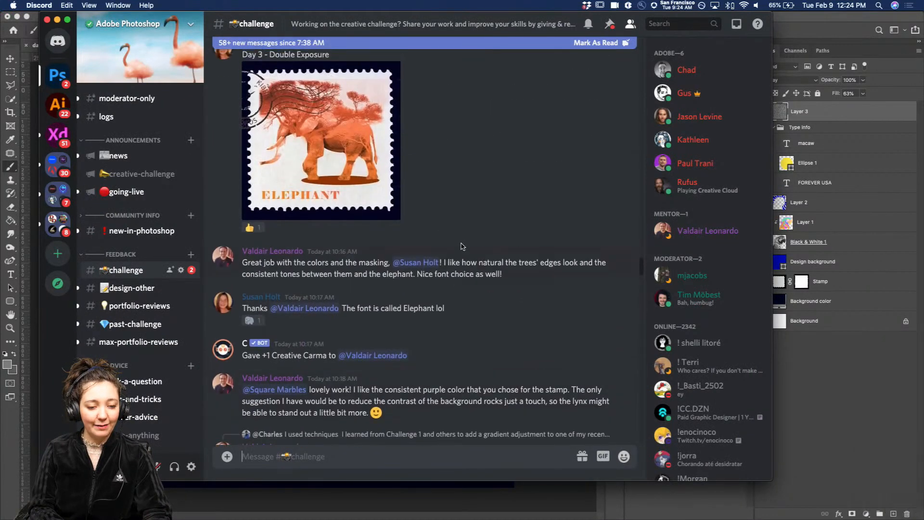
left_click(370, 207)
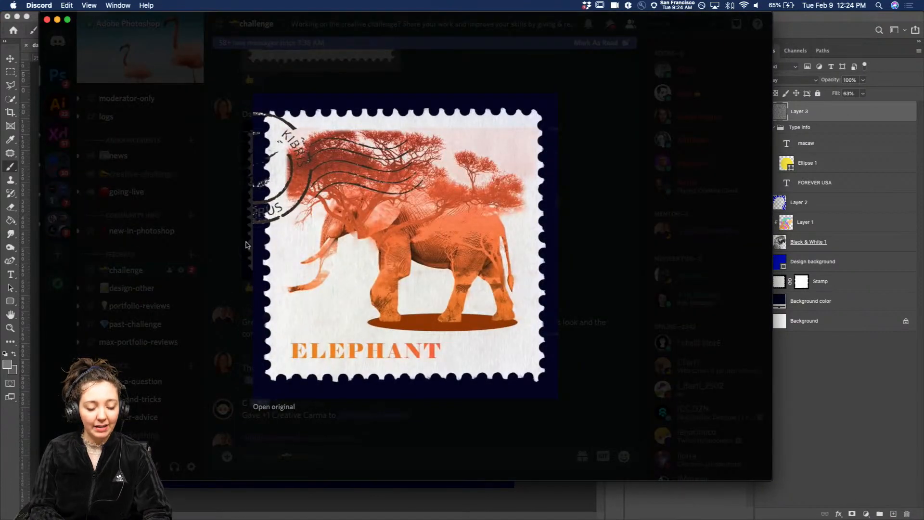
left_click(236, 318)
scroll(306, 341, "down", 10)
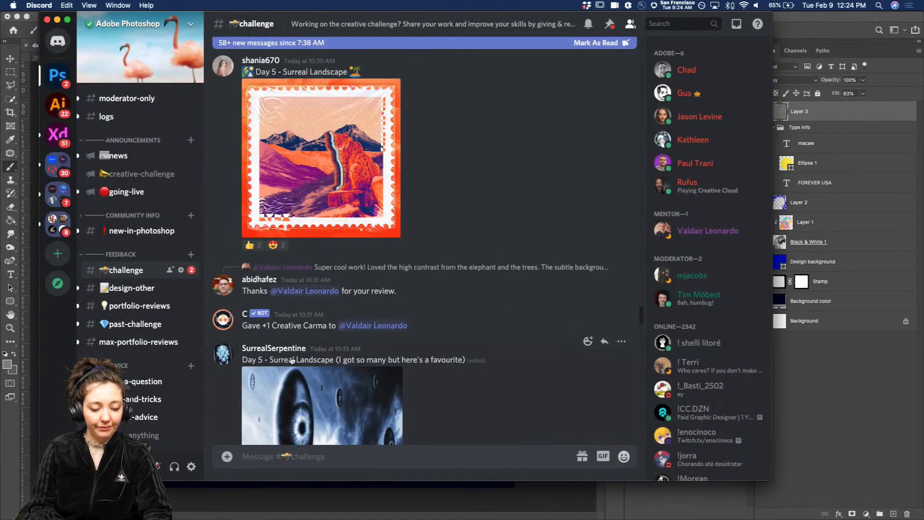
scroll(306, 342, "down", 7)
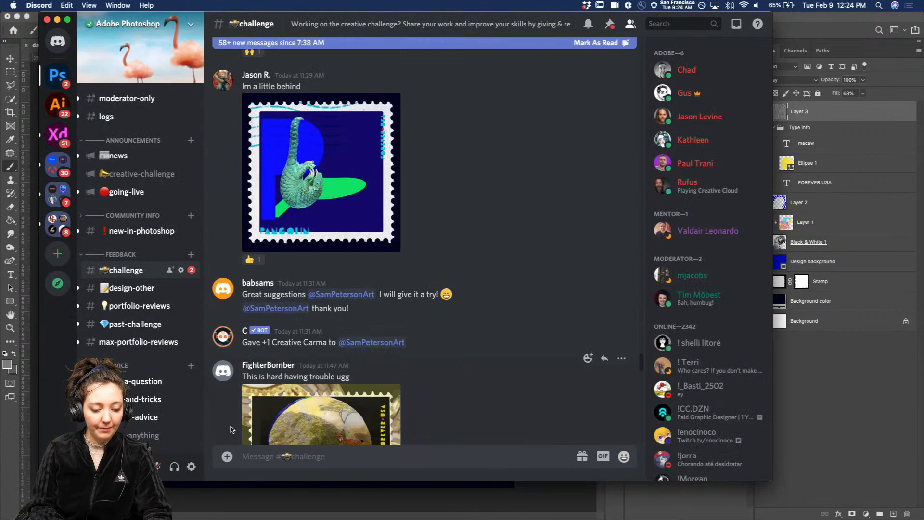
Attach the Desktop file "Screen Shot 2021-02-09 at 12.24.12 PM.png" to a message in the challenge channel
left_click(227, 457)
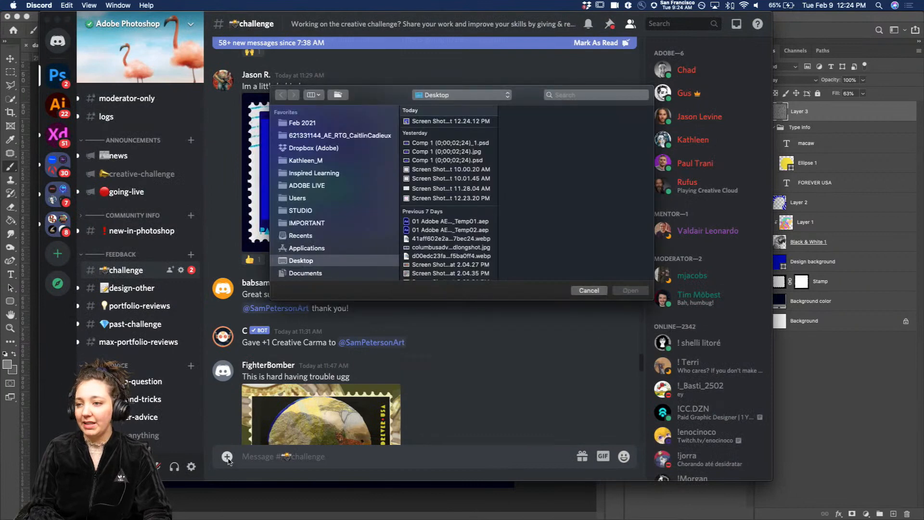
left_click(440, 121)
left_click(626, 291)
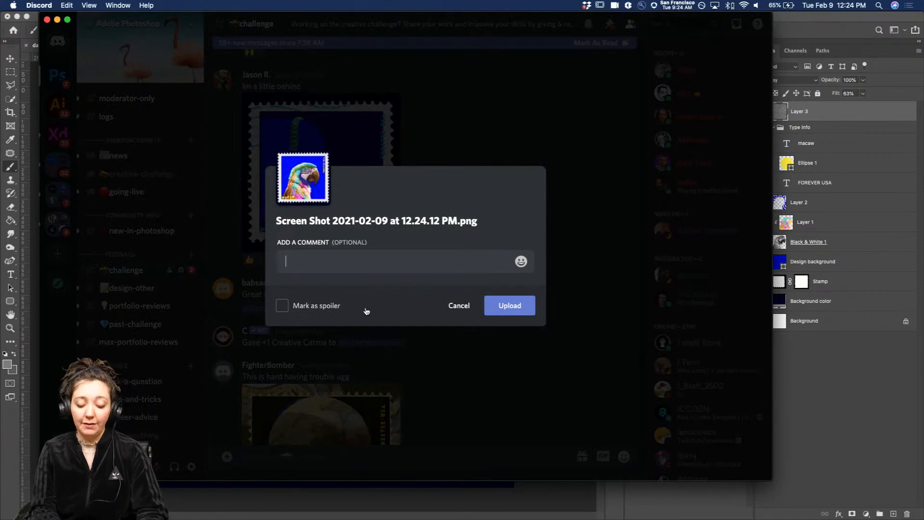
Add the comment "How do we feel about the color palette? I might make it more monochromatic" and upload the screenshot
type("How do we fe")
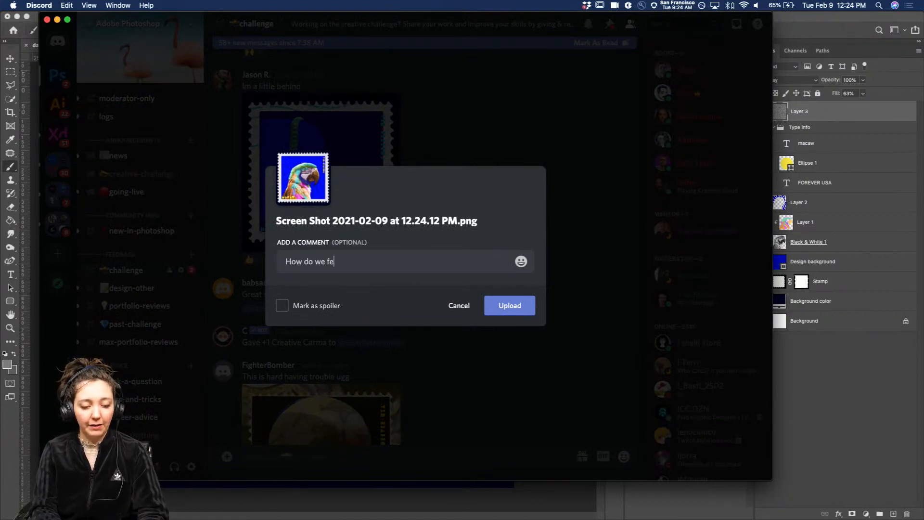
type("el about the color palet")
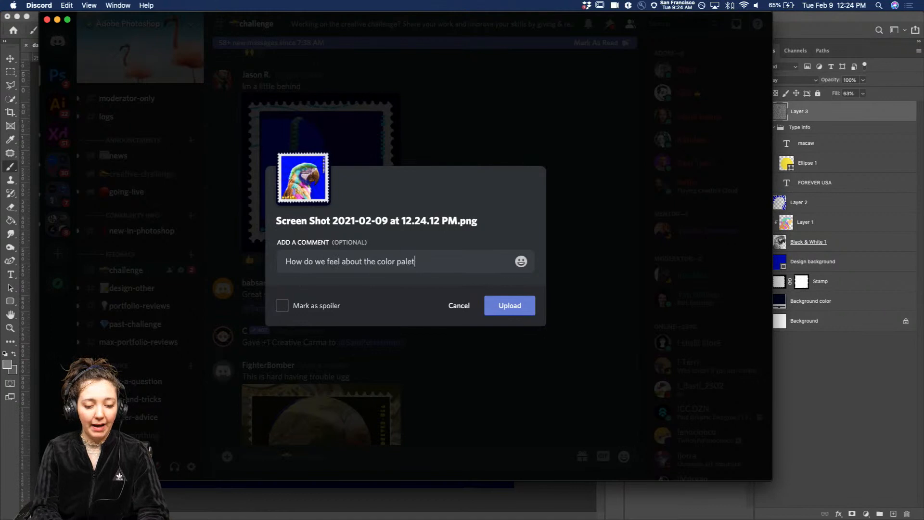
type("te? I might make it ")
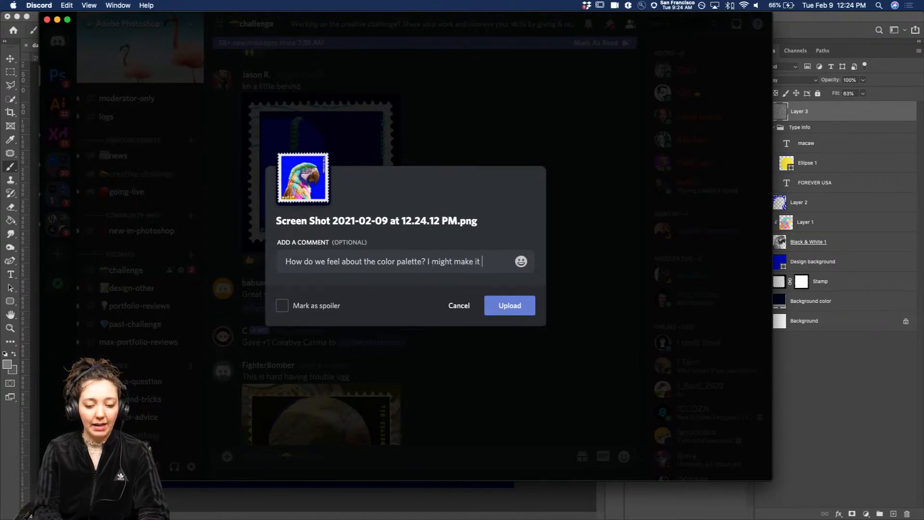
type("more nm")
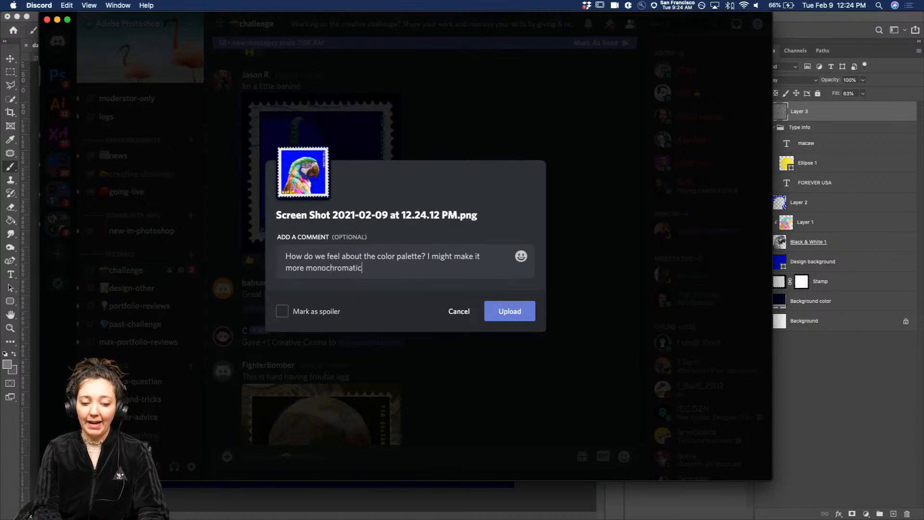
left_click(518, 313)
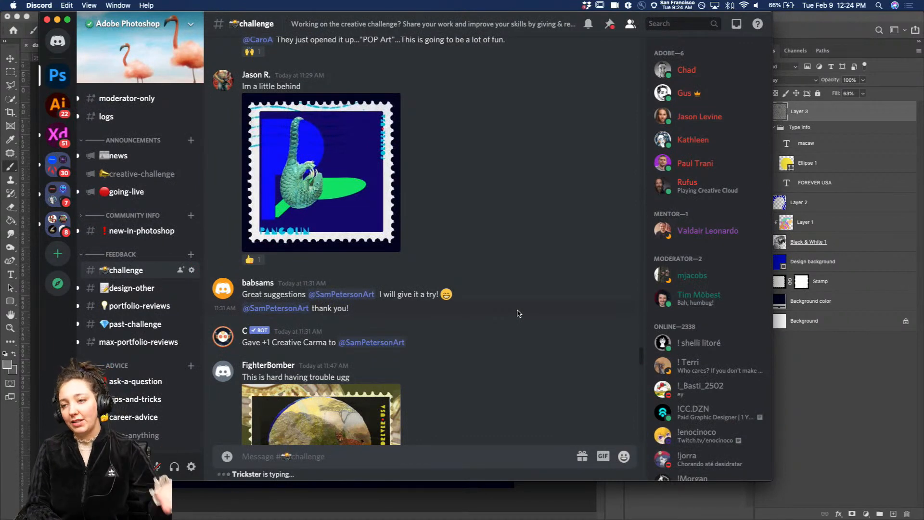
Switch to the Behance profile page in Chrome and open the project options for the "Before They Vanish" Stamp Collection
left_click(313, 504)
mouse_move(267, 518)
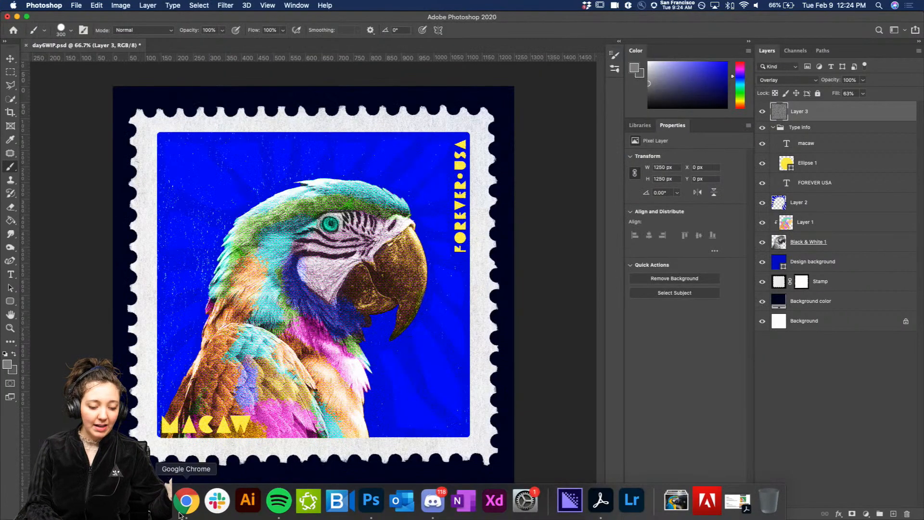
left_click(187, 503)
left_click(416, 24)
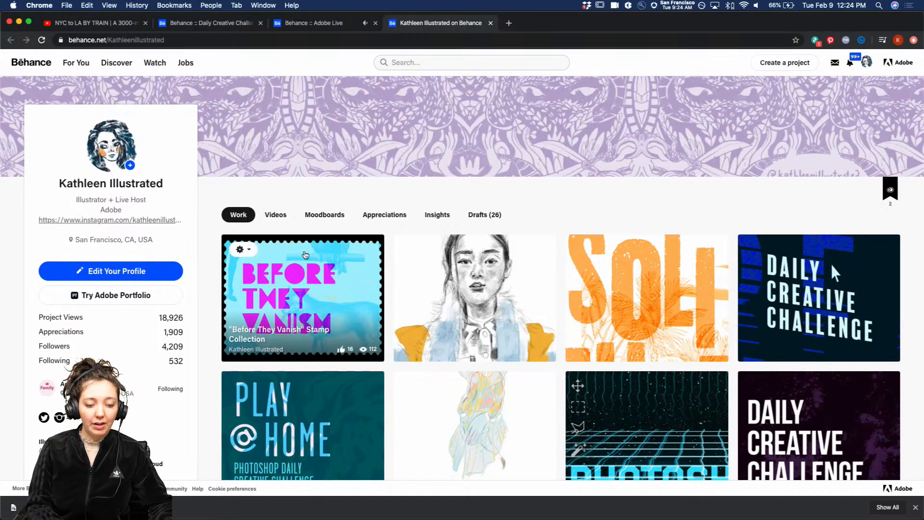
left_click(243, 249)
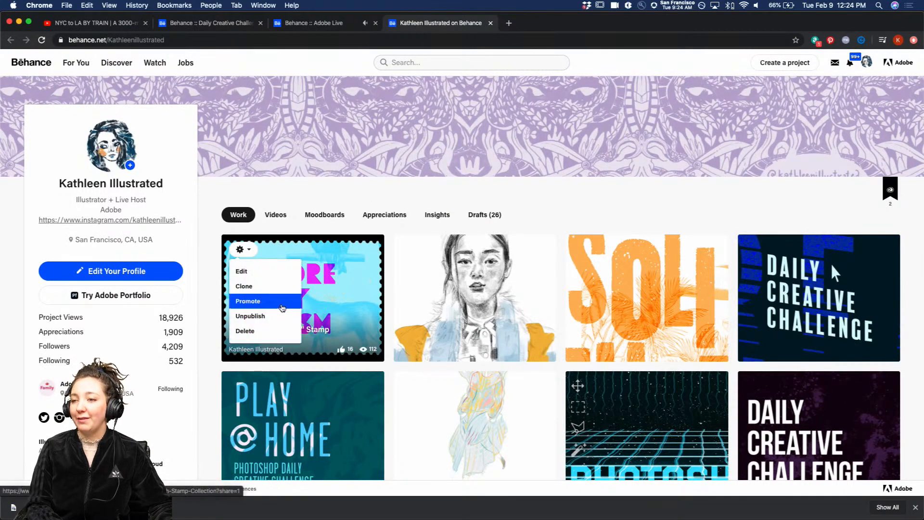